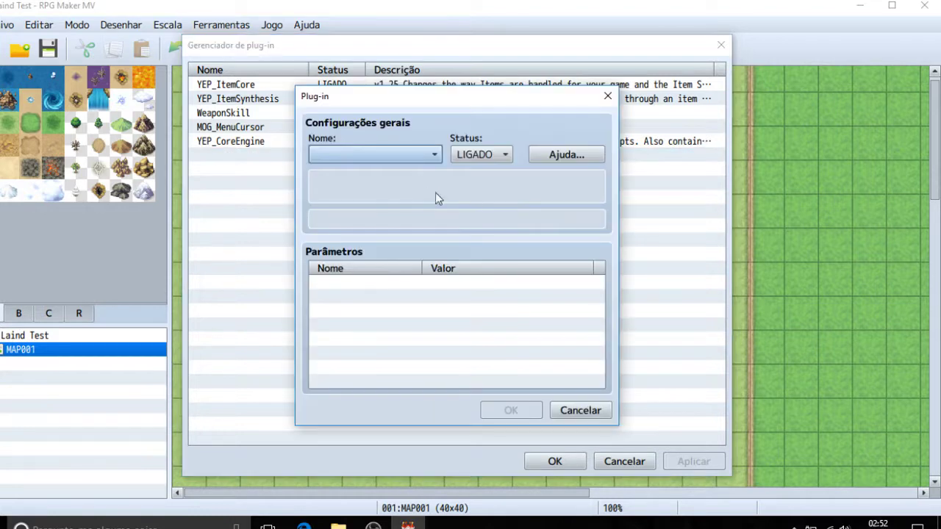
left_click(413, 154)
left_click(506, 245)
left_click(607, 96)
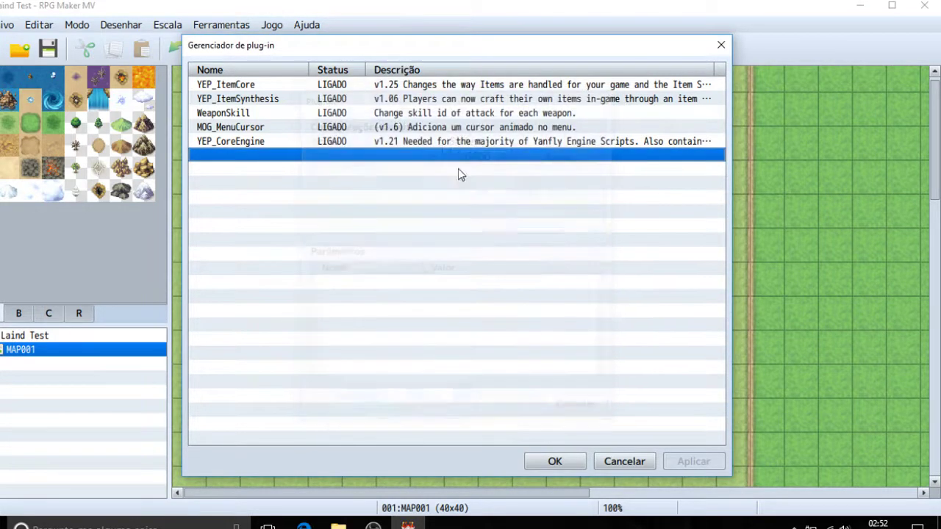
left_click(321, 143)
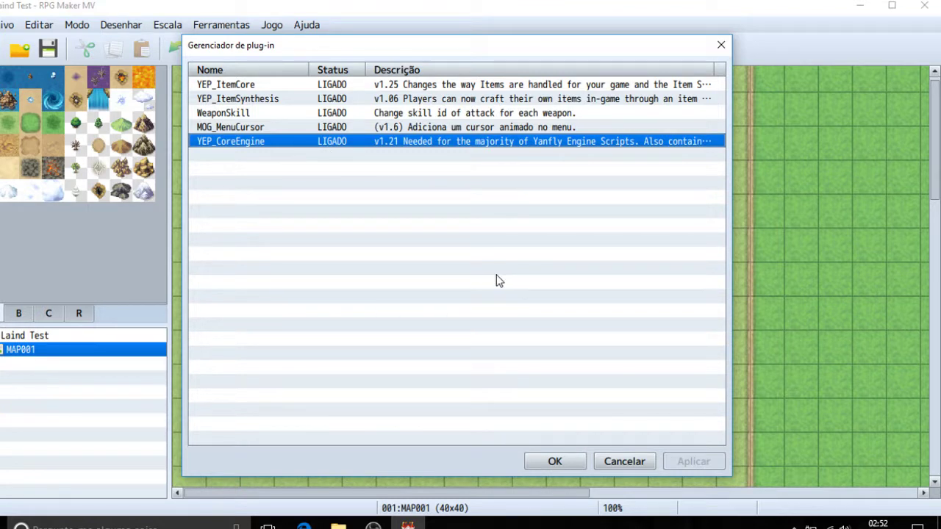
left_click(721, 45)
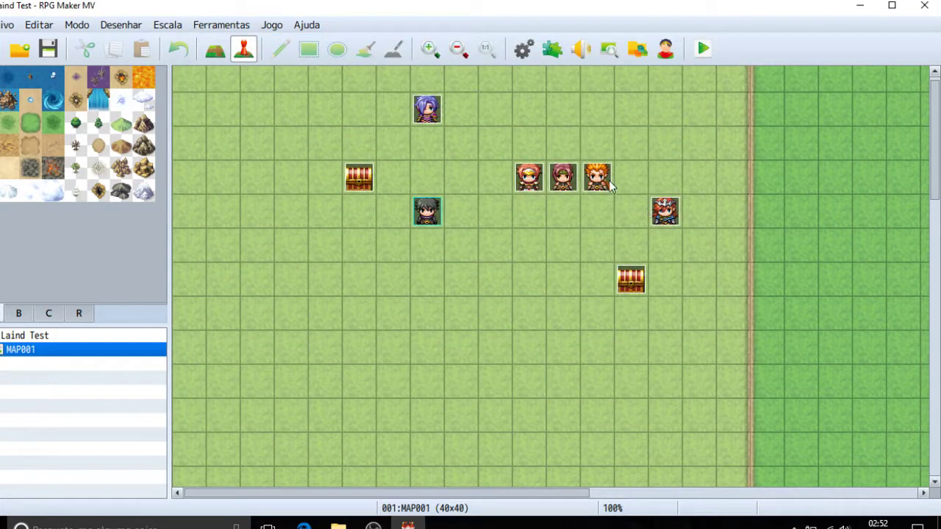
Run a battle test of the Bastão*2 troop from the database, attack Bastão A, and close the test and the database.
left_click(527, 51)
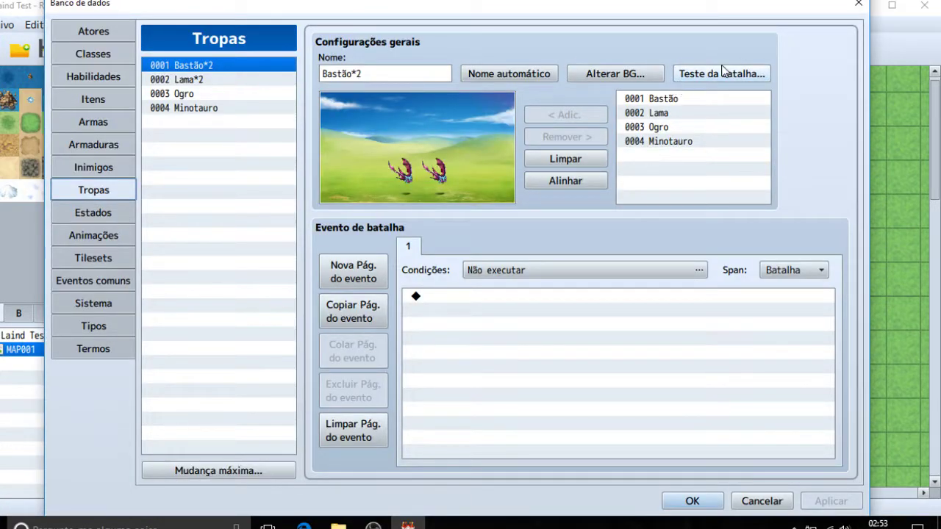
left_click(680, 77)
left_click(520, 379)
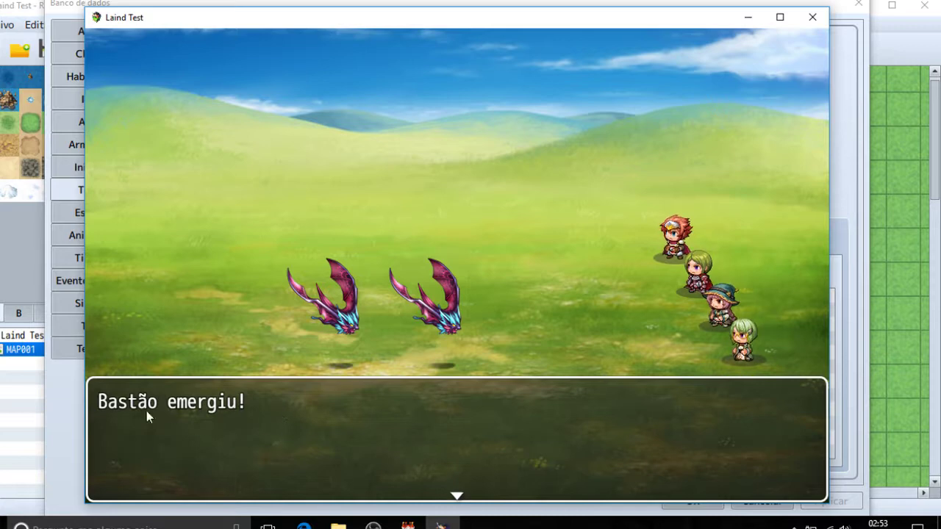
key("Return")
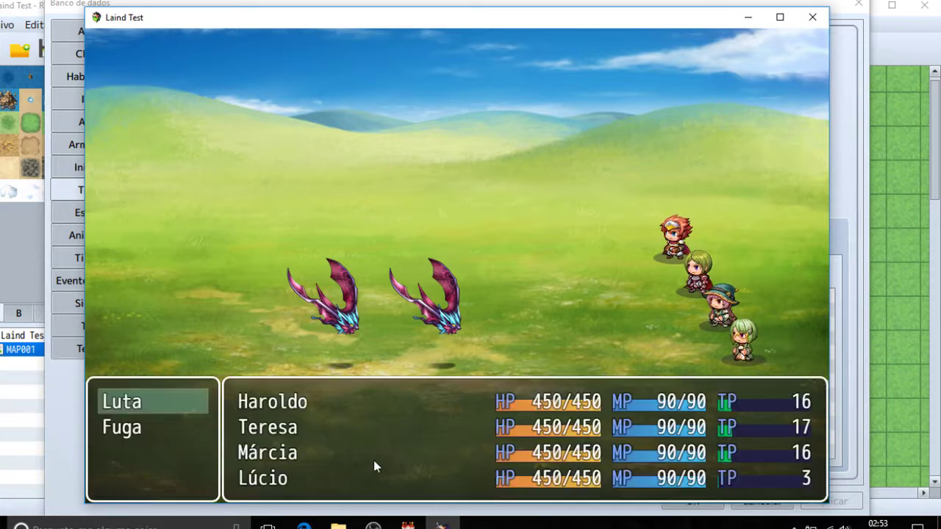
key("Return")
key("Return")
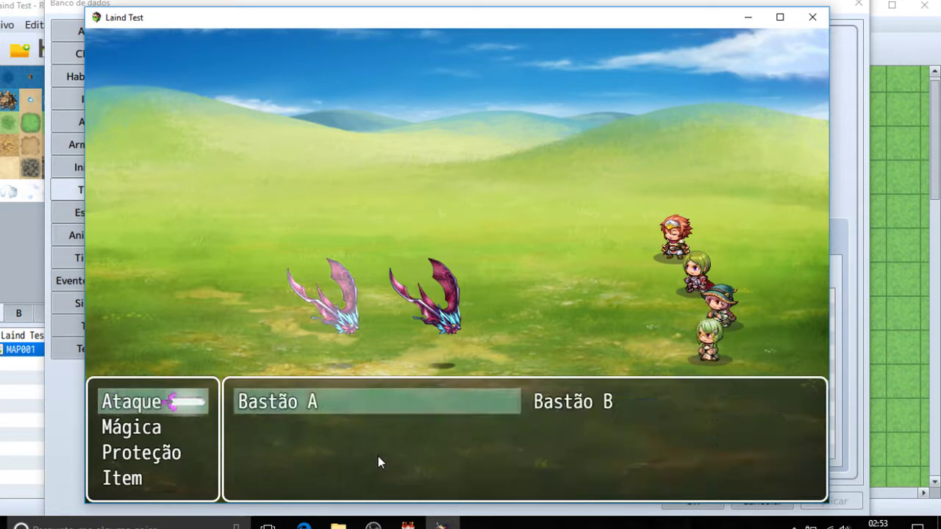
key("Return")
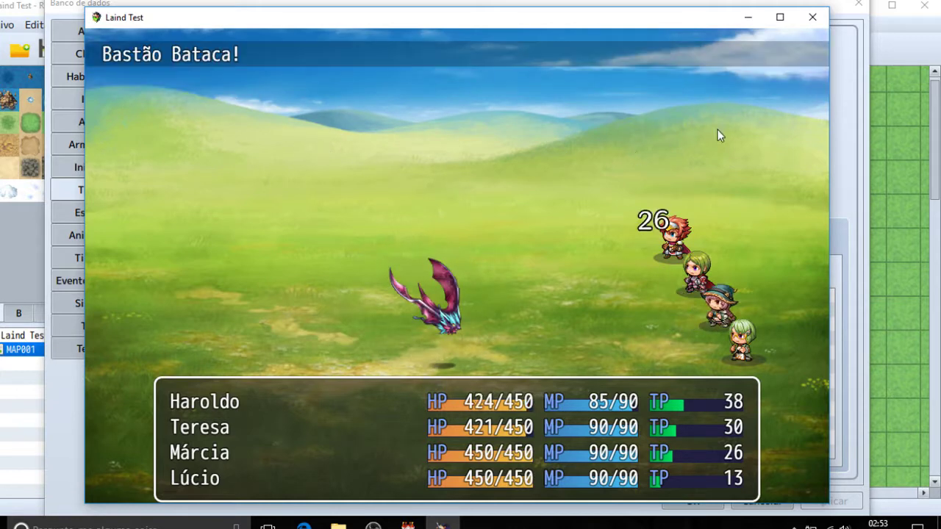
left_click(812, 17)
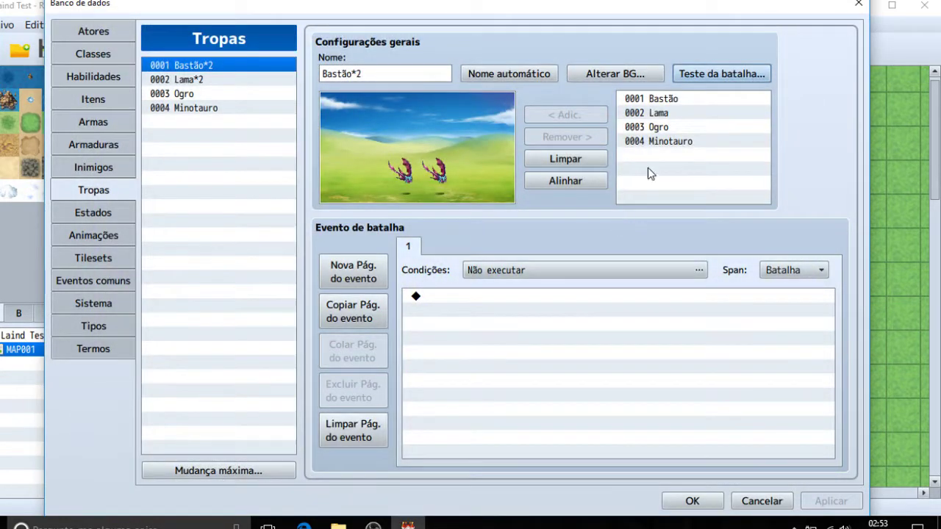
left_click(858, 4)
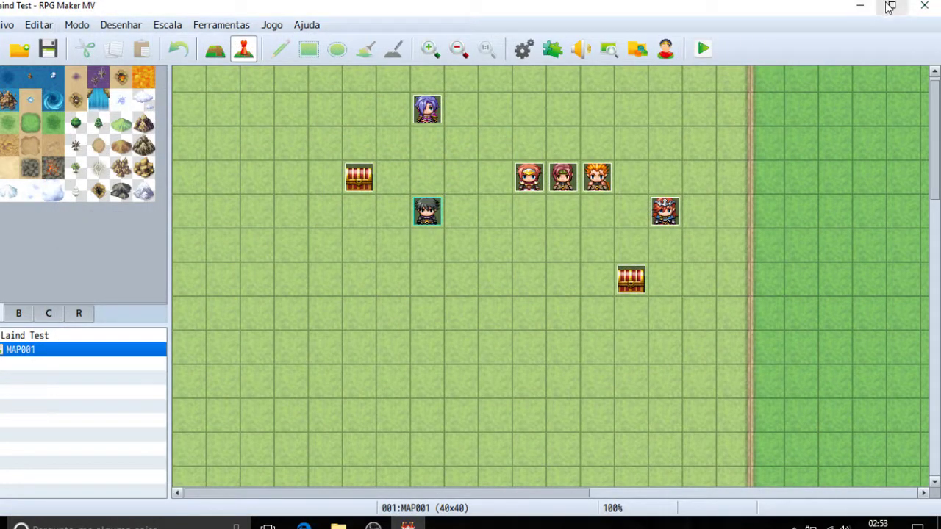
Switch to the desktop, browse the Laind Test project's js/plugins folder, locate the YEP_BattleEngineCore file, and close the folder.
left_click(860, 6)
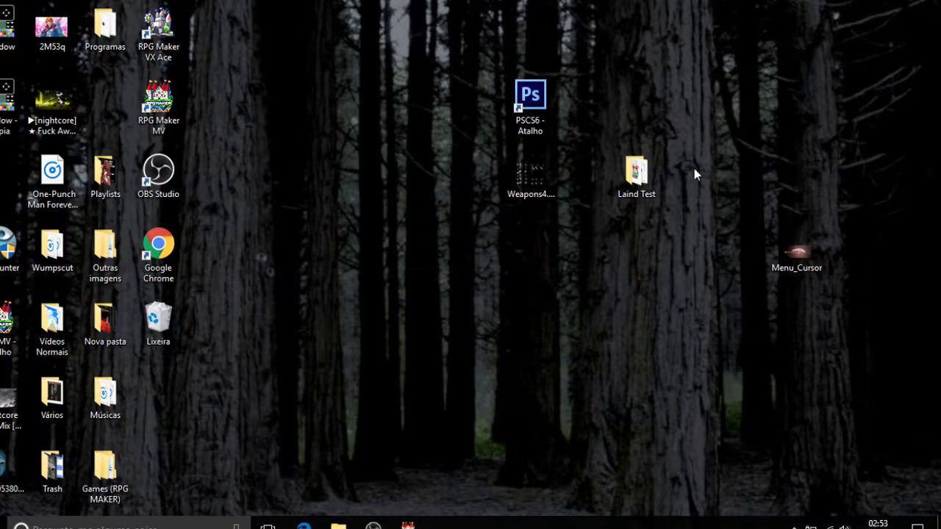
double_click(655, 172)
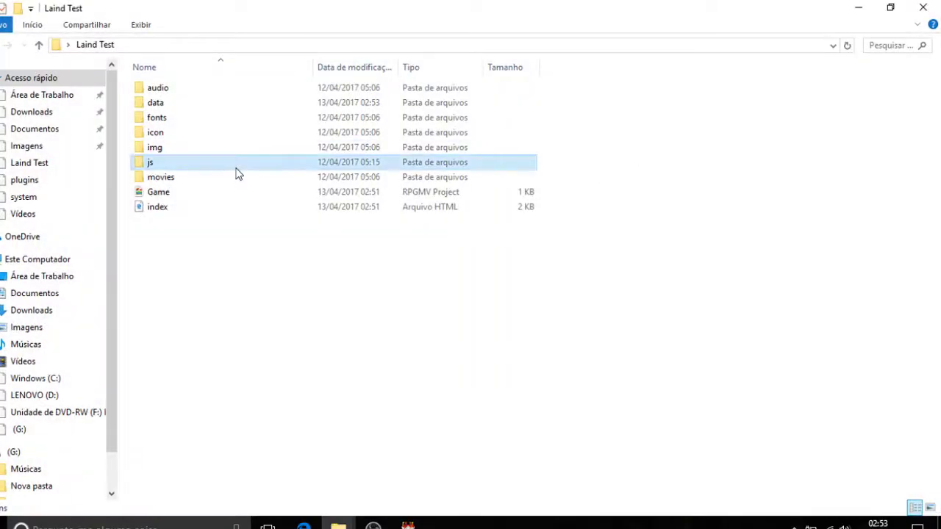
double_click(237, 165)
double_click(229, 104)
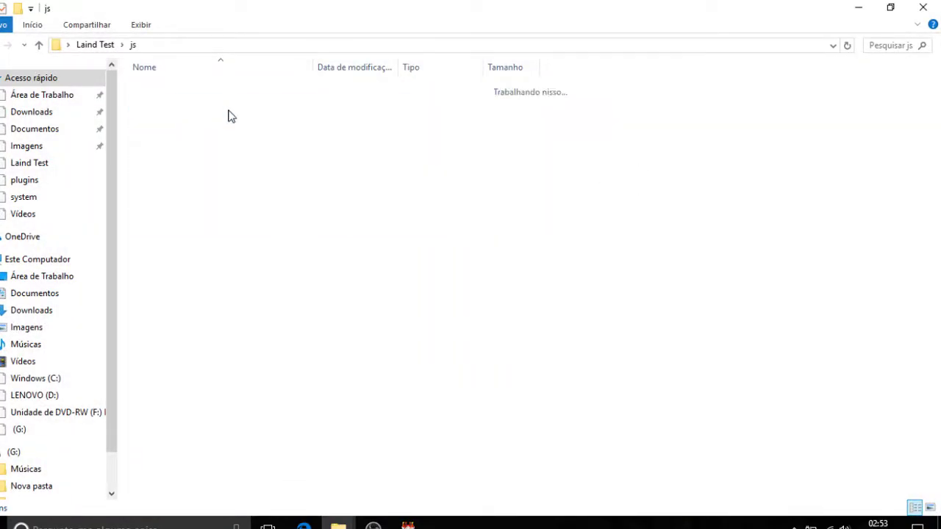
left_click(206, 209)
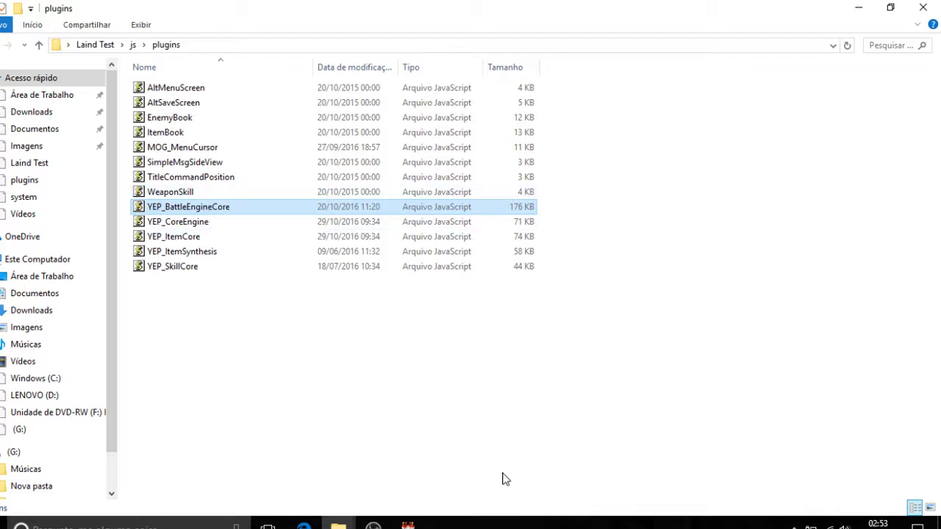
left_click(922, 8)
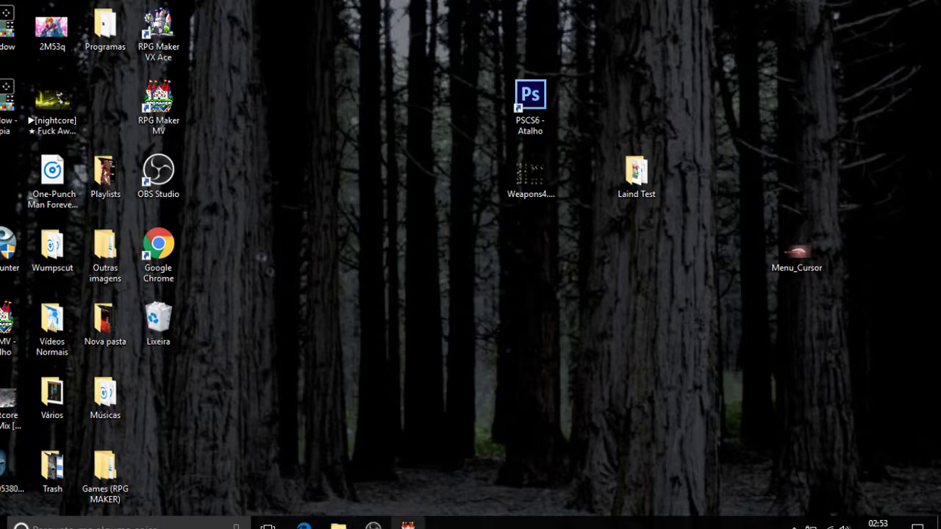
Switch back to RPG Maker MV and add the YEP_BattleEngineCore plugin to the project with status LIGADO.
left_click(408, 525)
left_click(525, 49)
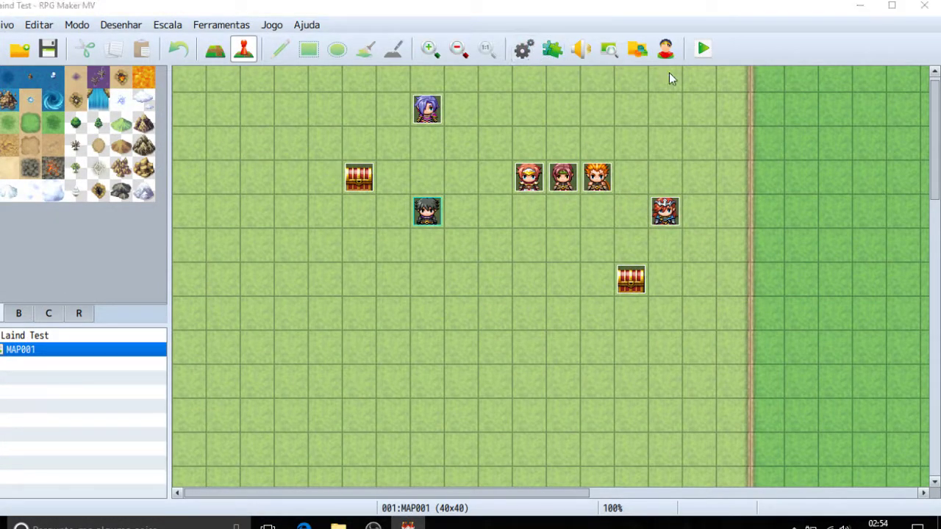
left_click(852, 7)
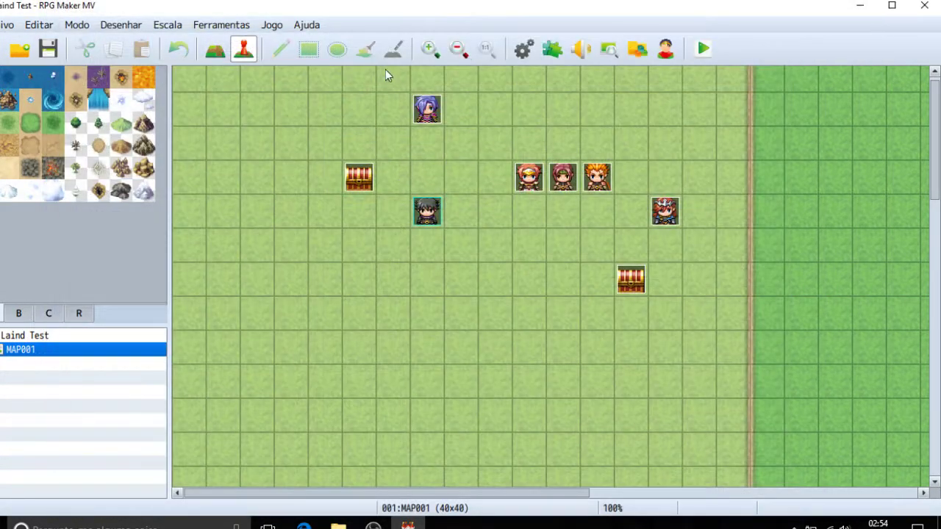
left_click(552, 49)
double_click(431, 165)
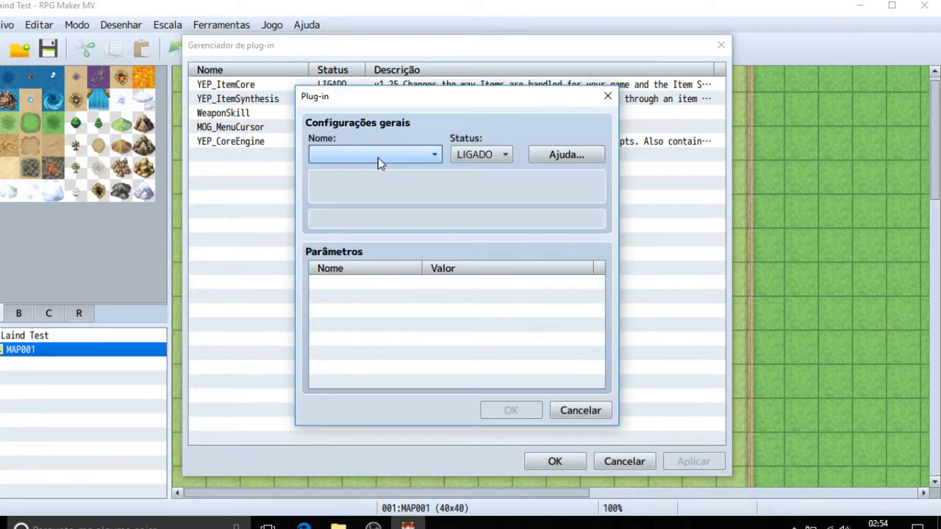
left_click(378, 157)
left_click(395, 304)
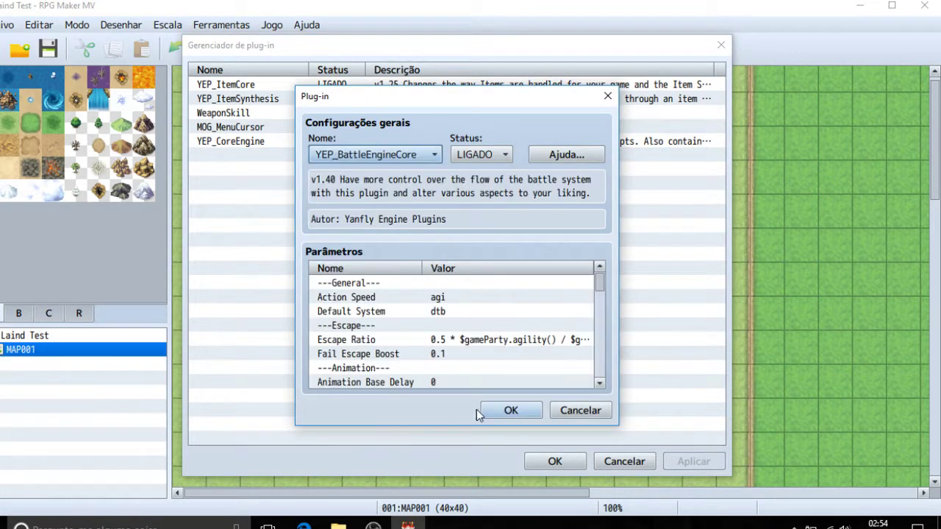
left_click(510, 410)
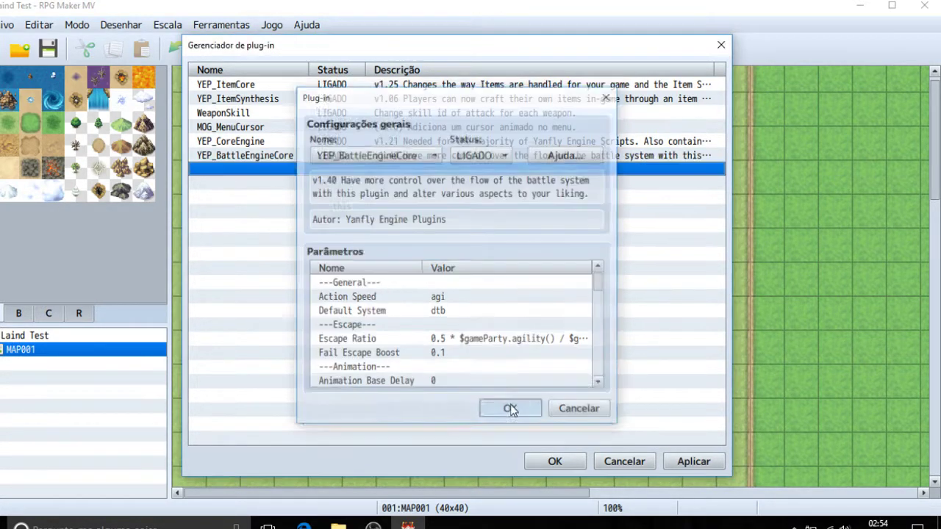
Examine the YEP_BattleEngineCore parameters down to the end of the list, including the options for Show Fail Text.
double_click(384, 156)
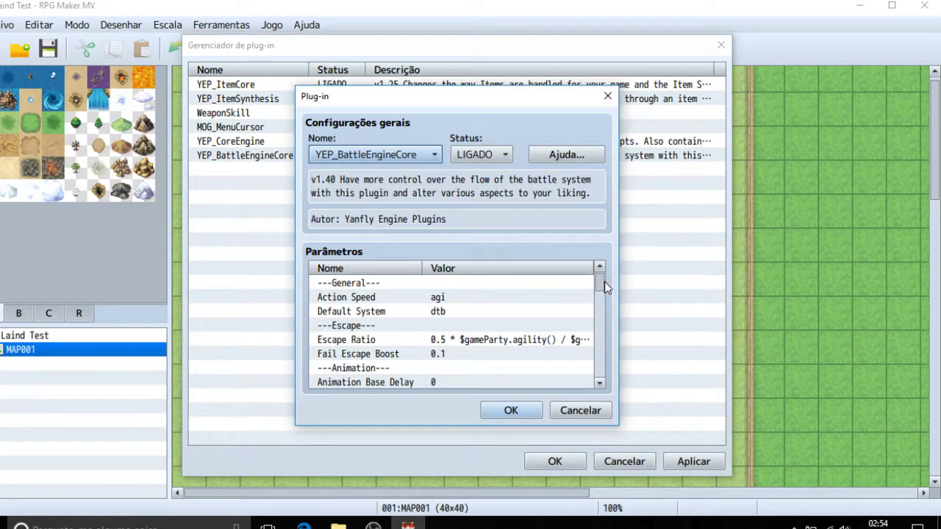
left_click_drag(604, 282, 593, 372)
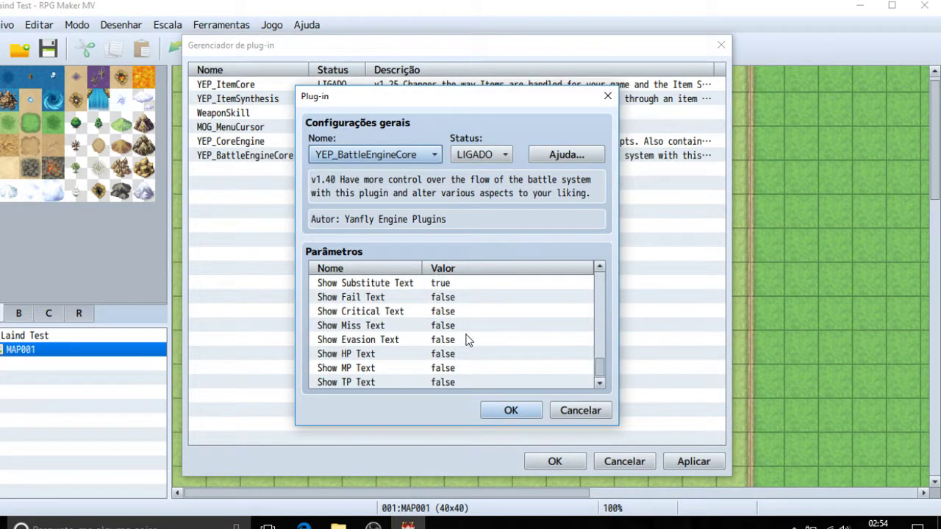
left_click_drag(432, 342, 438, 298)
double_click(439, 297)
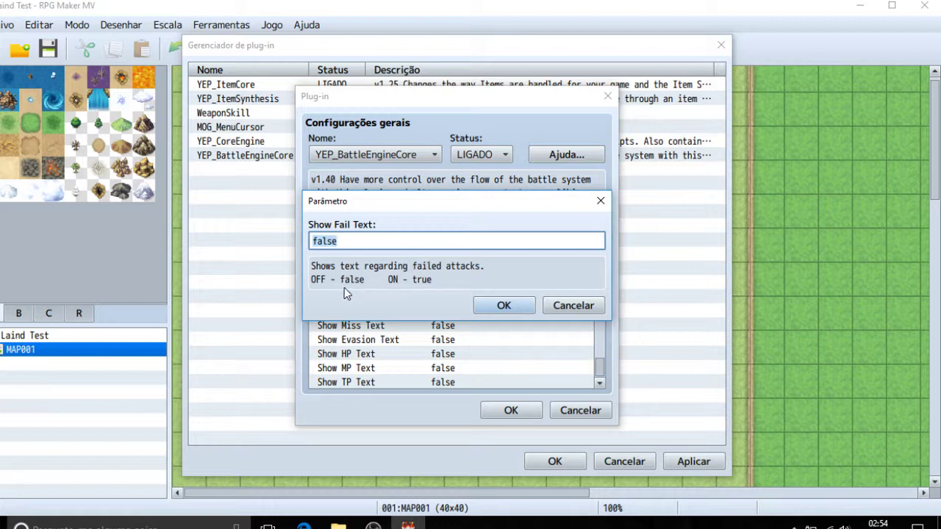
left_click(572, 305)
Accept the YEP_BattleEngineCore settings and apply the plugin list changes, closing the plugin manager.
left_click(510, 409)
left_click(694, 460)
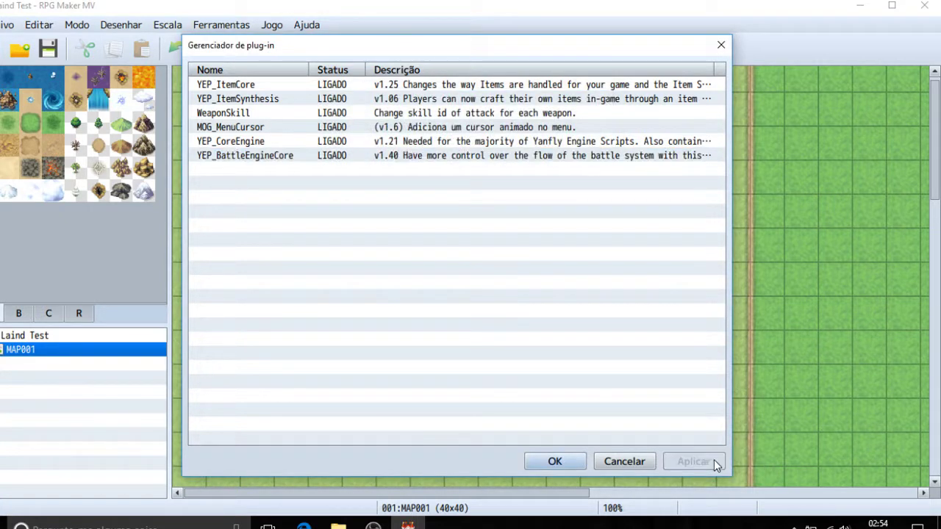
left_click(563, 460)
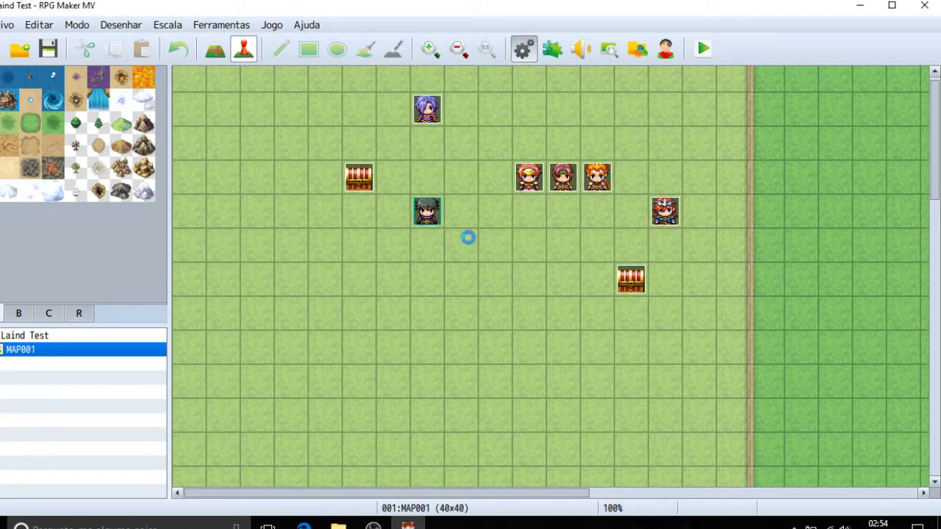
Battle-test the Bastão*2 troop with the battle engine plugin enabled, choose an attack, and close the test and the database.
key("F9")
left_click(713, 76)
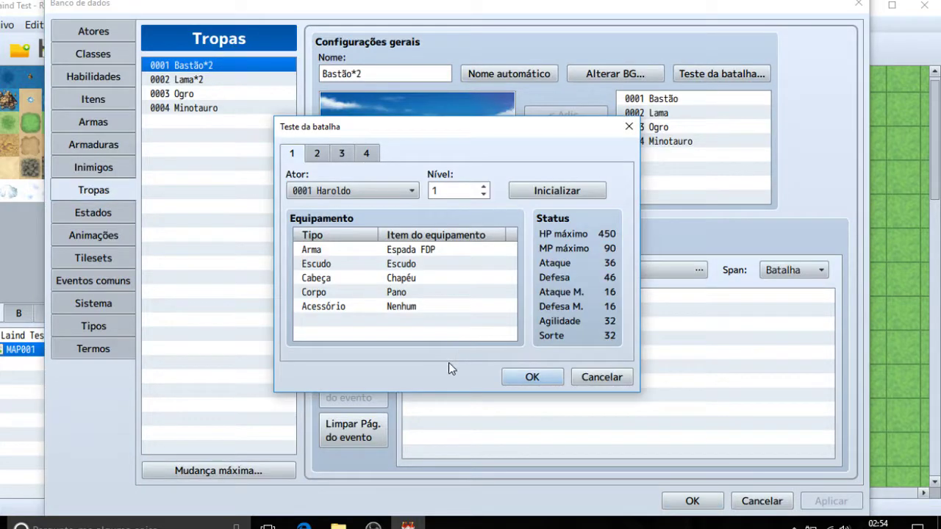
left_click(518, 373)
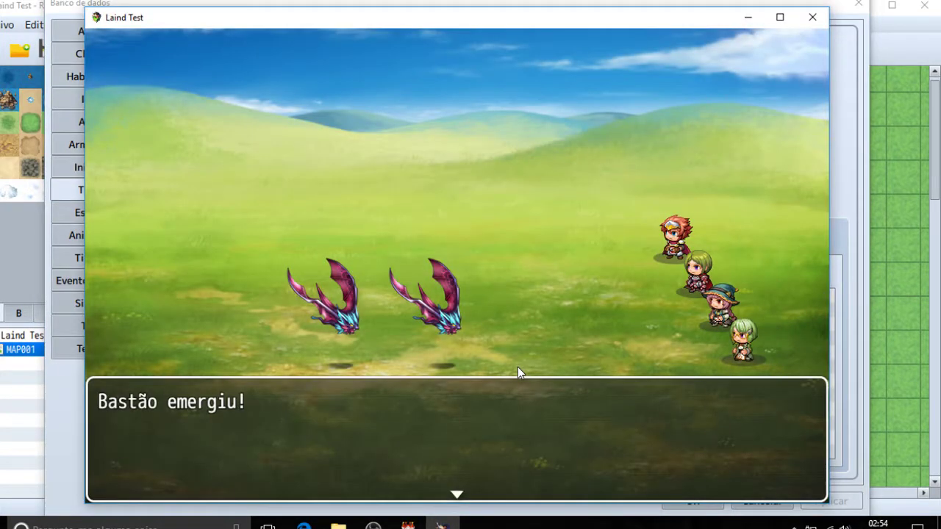
key("Return")
key("Return")
key("Return")
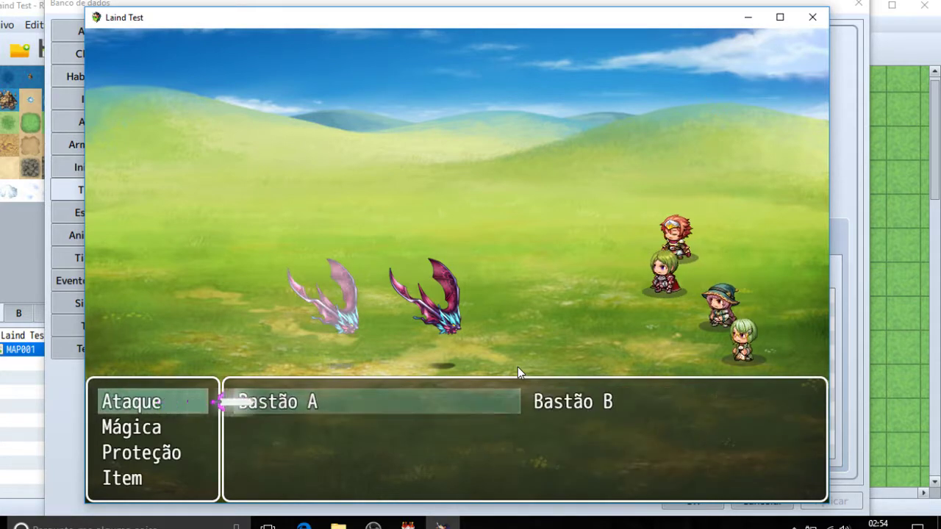
left_click(802, 24)
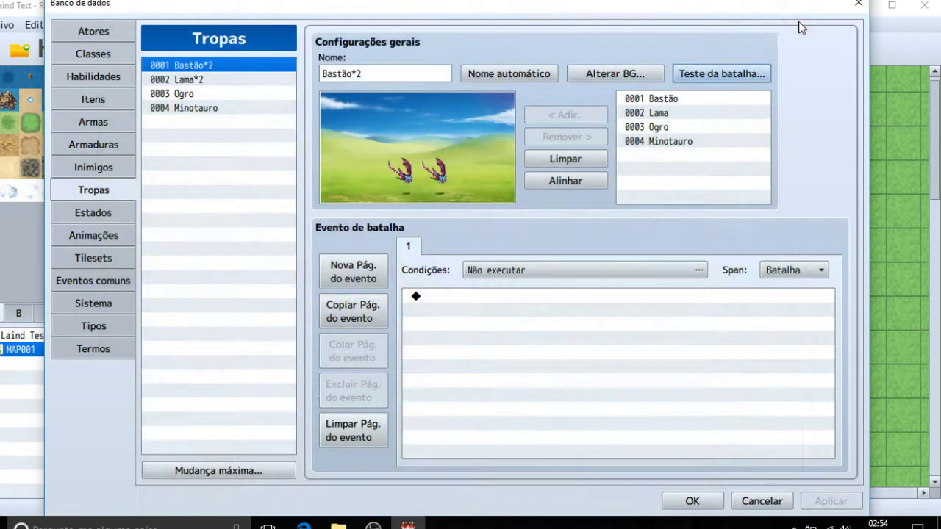
left_click(858, 3)
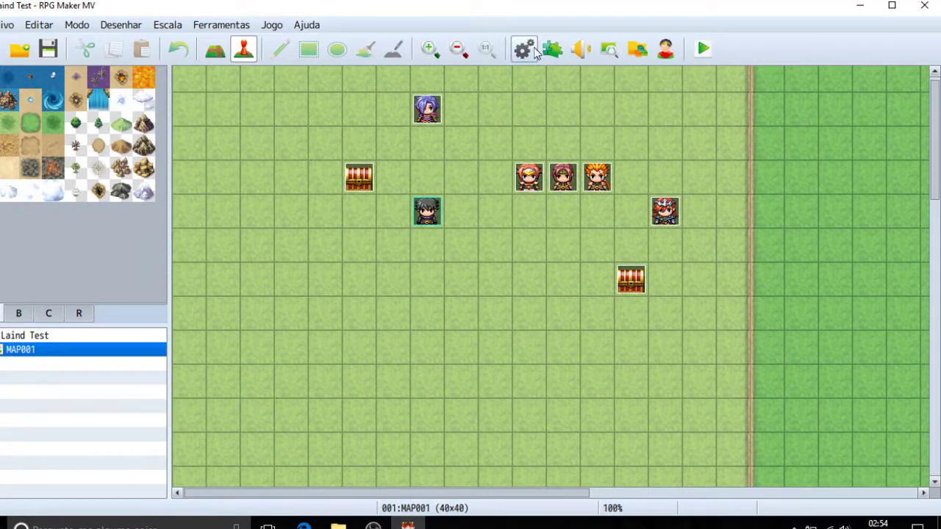
left_click(551, 50)
left_click(477, 168)
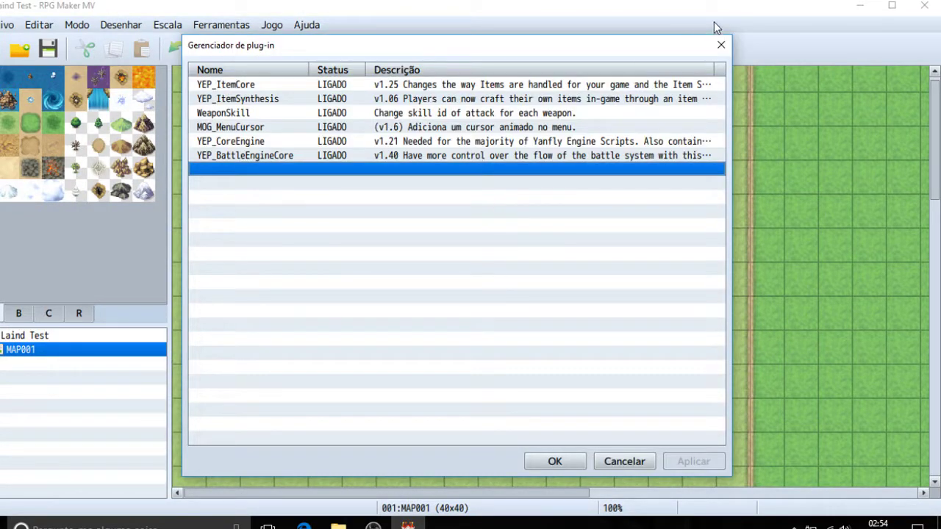
left_click(720, 45)
Save the project changes while starting a playtest, and close the game at the title screen.
left_click(703, 49)
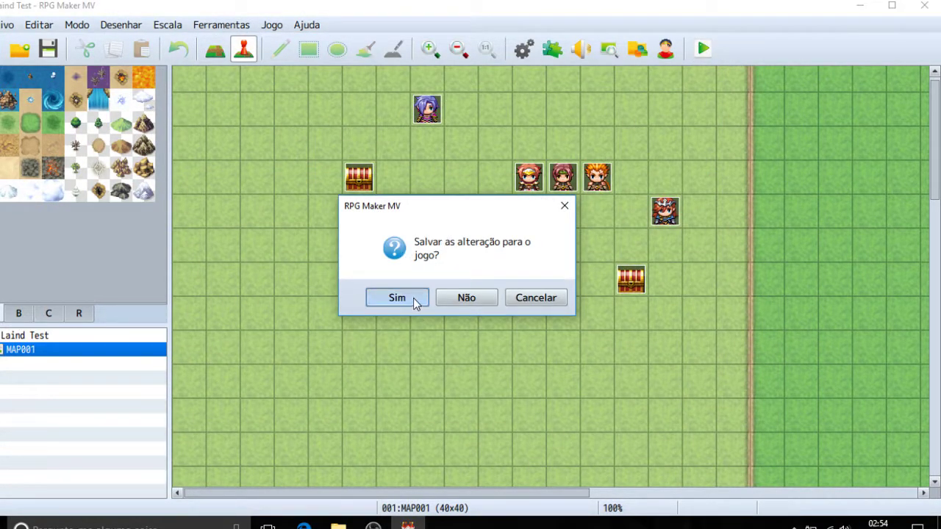
left_click(397, 297)
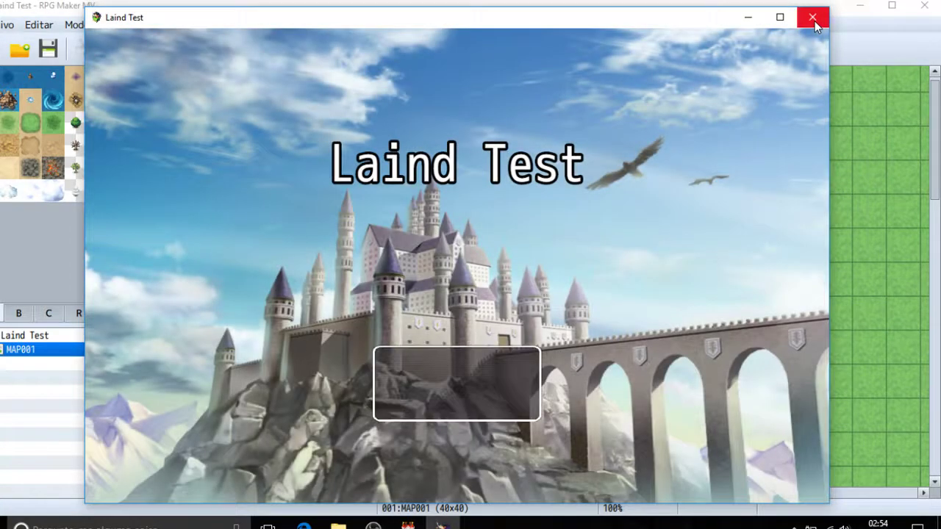
left_click(813, 19)
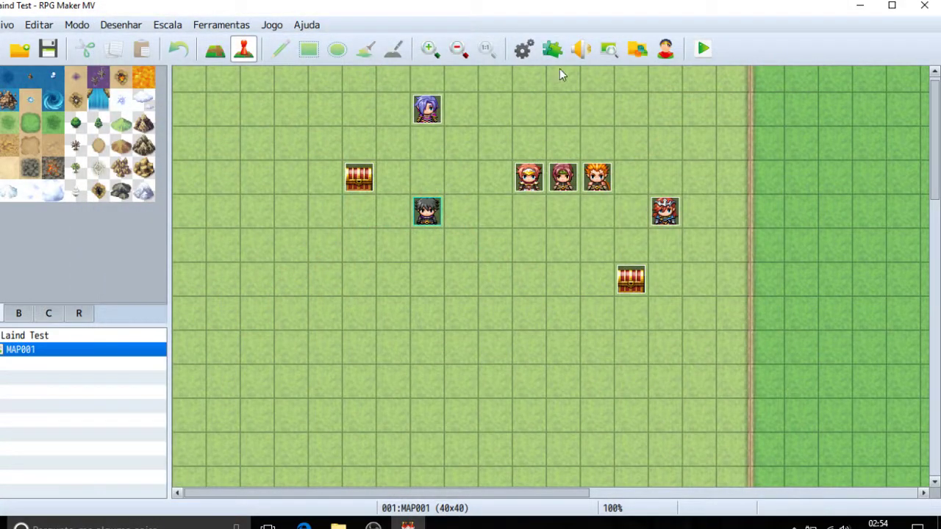
Start a battle test of the Bastão*2 troop and try the attack command's enemy target selection, backing out without attacking.
left_click(524, 49)
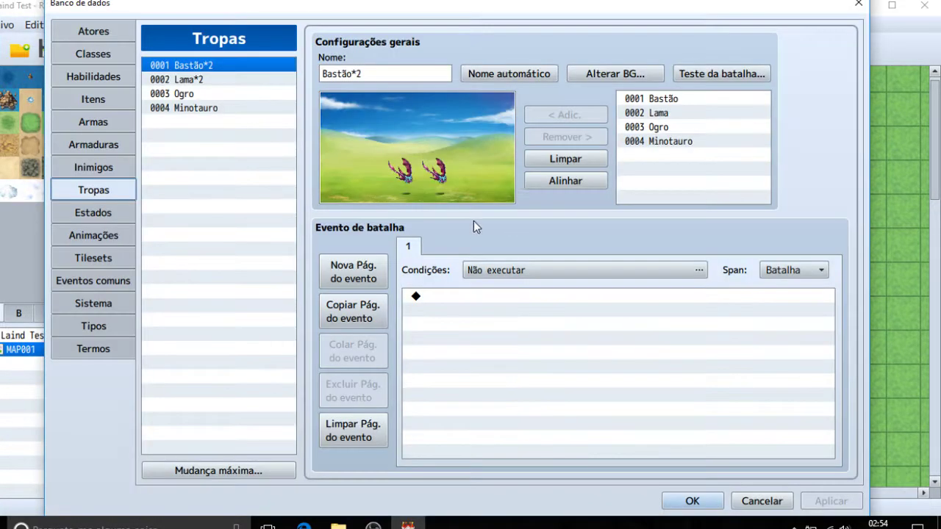
left_click(746, 73)
left_click(520, 376)
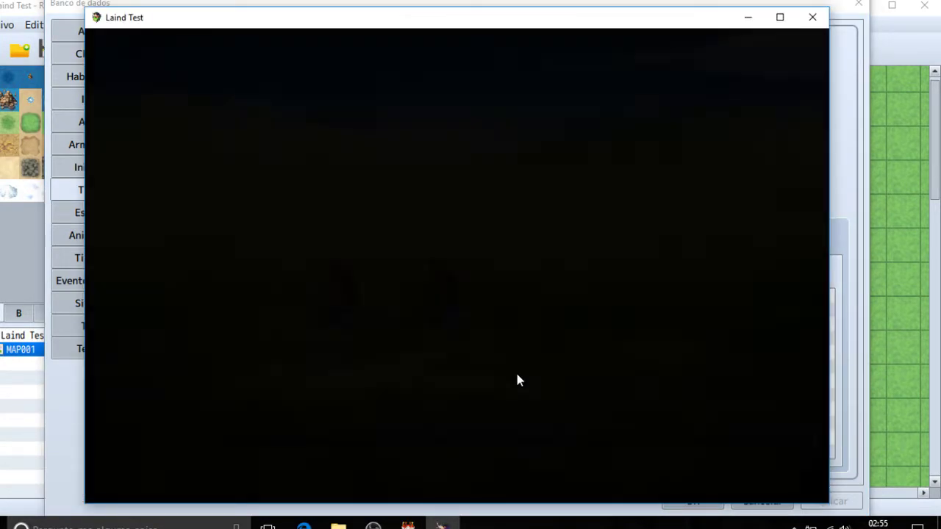
key("Return")
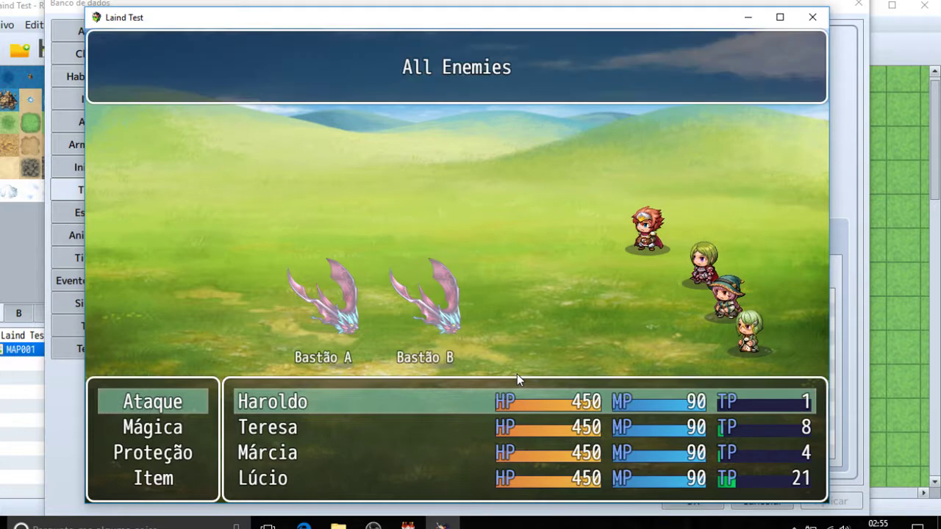
key("Escape")
key("Return")
key("Escape")
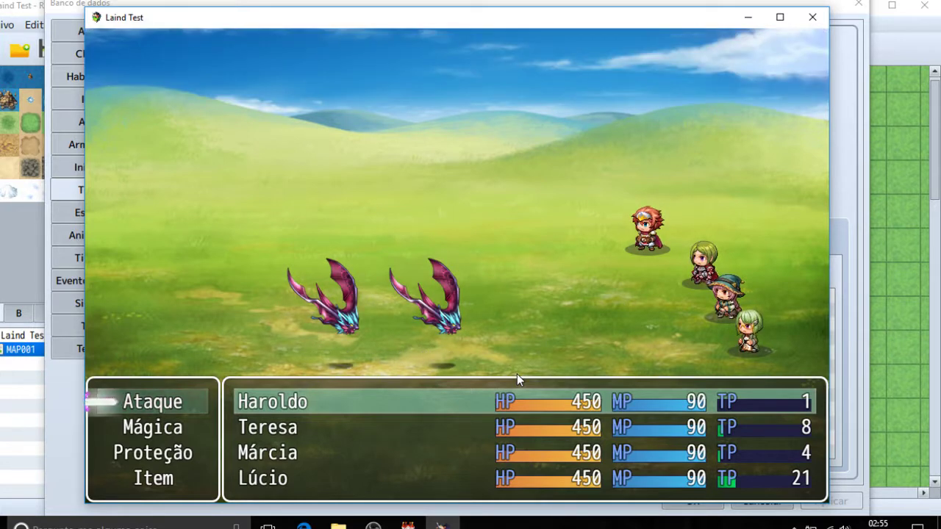
key("Return")
key("Escape")
key("Down")
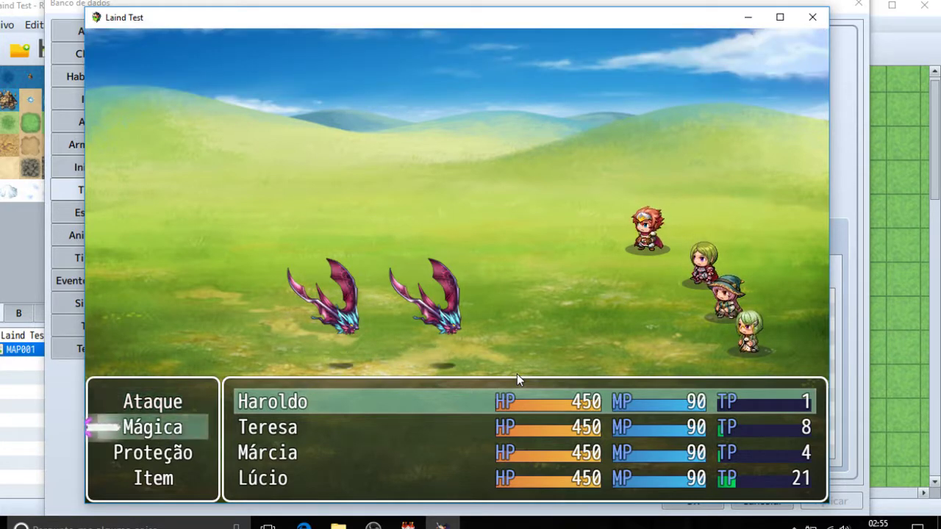
key("Up")
Attack Bastão B with the party in the battle test, and close the test and the database.
key("Return")
key("Return")
key("Return")
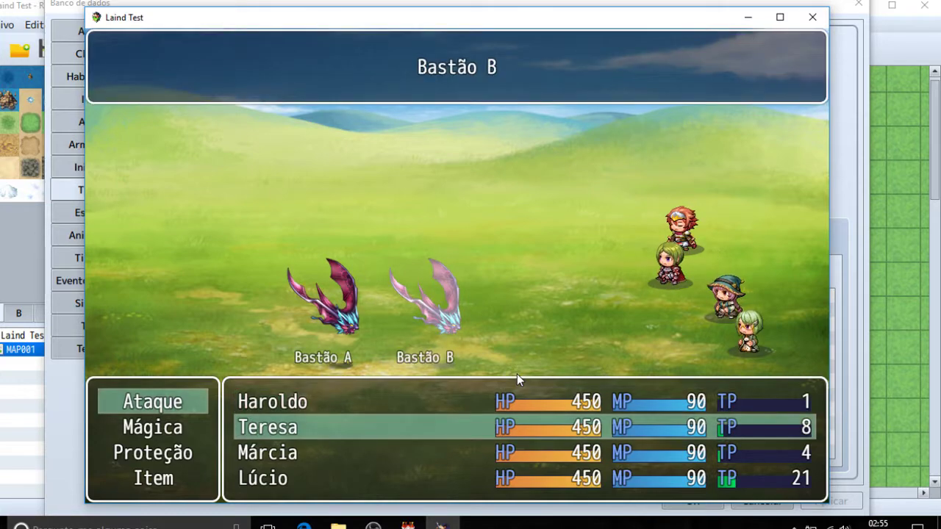
key("Return")
key("Return")
key("Return")
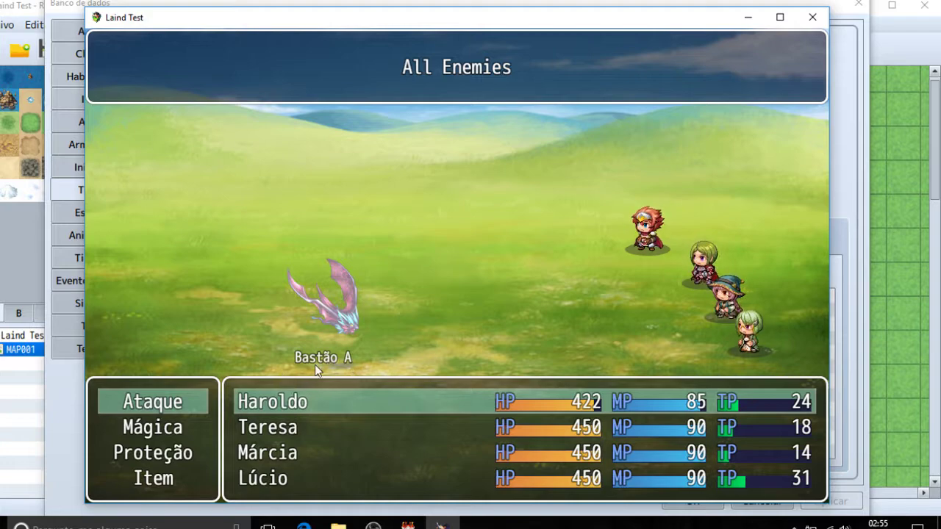
key("Escape")
left_click(808, 16)
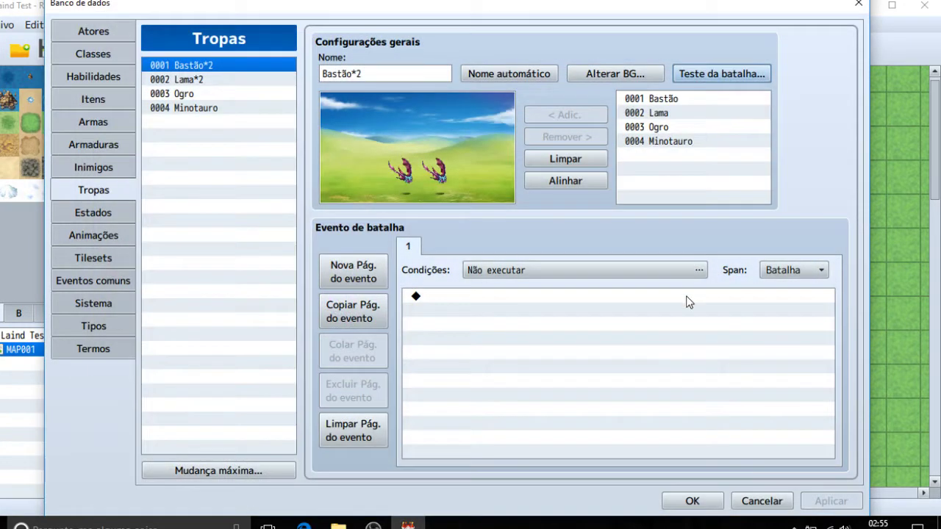
left_click(858, 4)
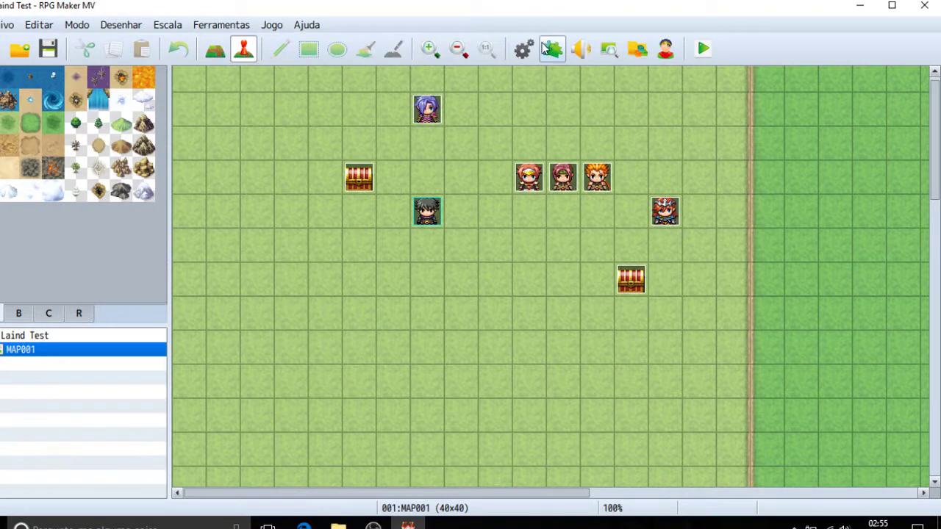
Reopen the YEP_BattleEngineCore settings and examine the Animation parameters, including the description of Certain Hit Animation.
left_click(551, 49)
double_click(439, 156)
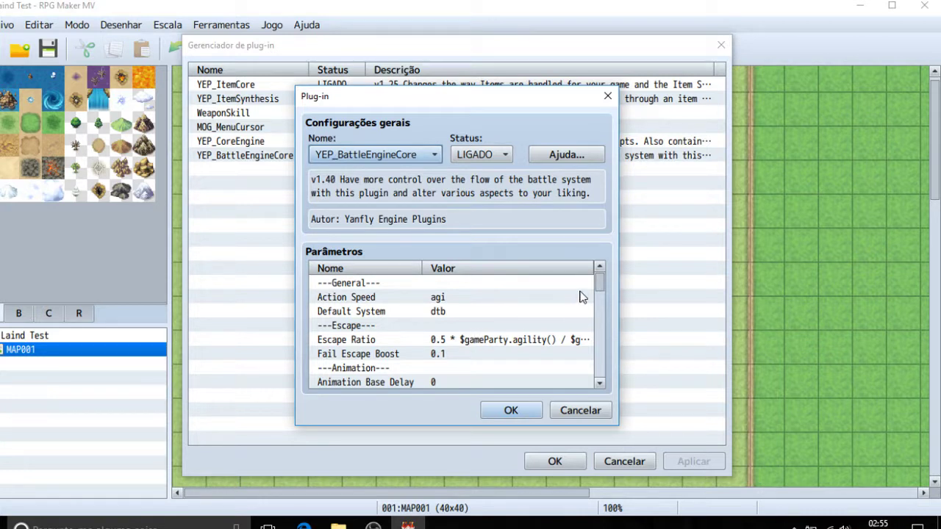
left_click_drag(604, 287, 601, 291)
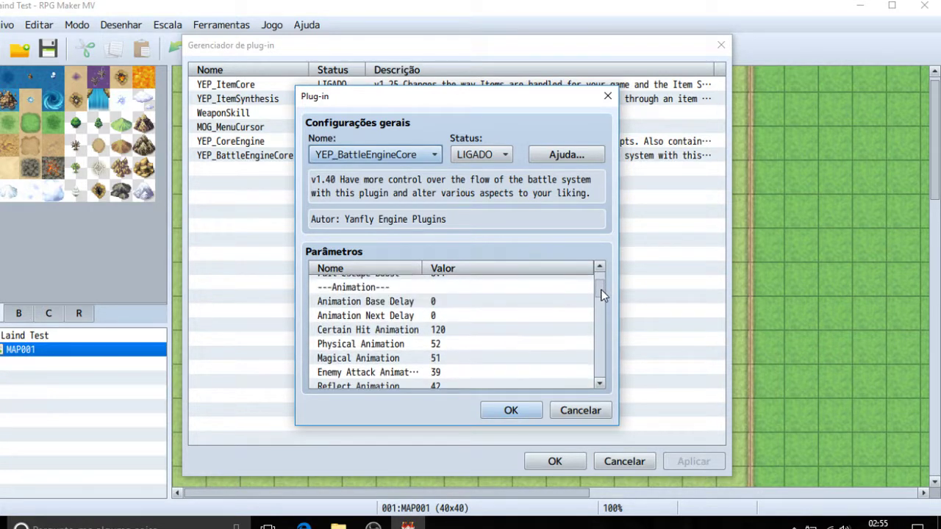
left_click(401, 335)
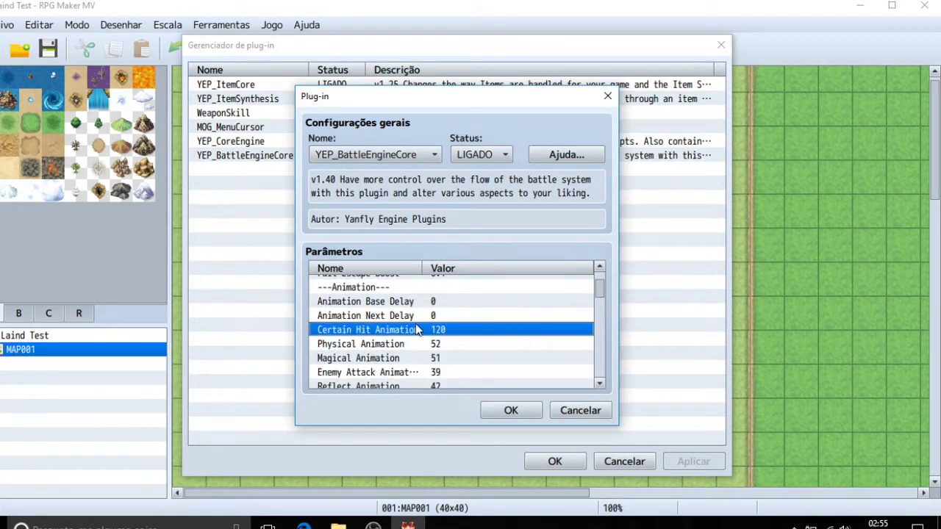
key("Down")
key("Down")
key("Down")
key("Up")
key("Up")
key("Up")
left_click_drag(602, 288, 594, 293)
double_click(370, 305)
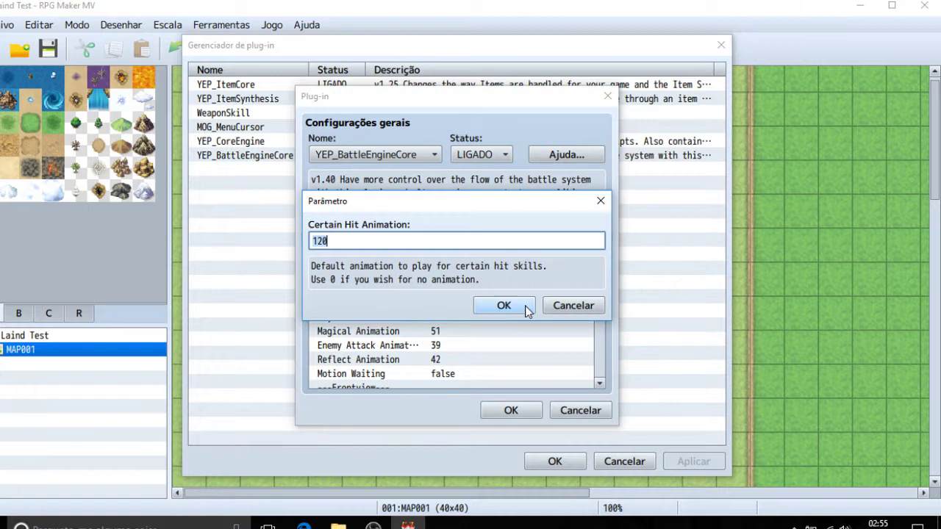
left_click(568, 304)
Examine the Frontview parameters Front Position X, Front Position Y and Front Actor Sprite.
left_click_drag(601, 291, 596, 296)
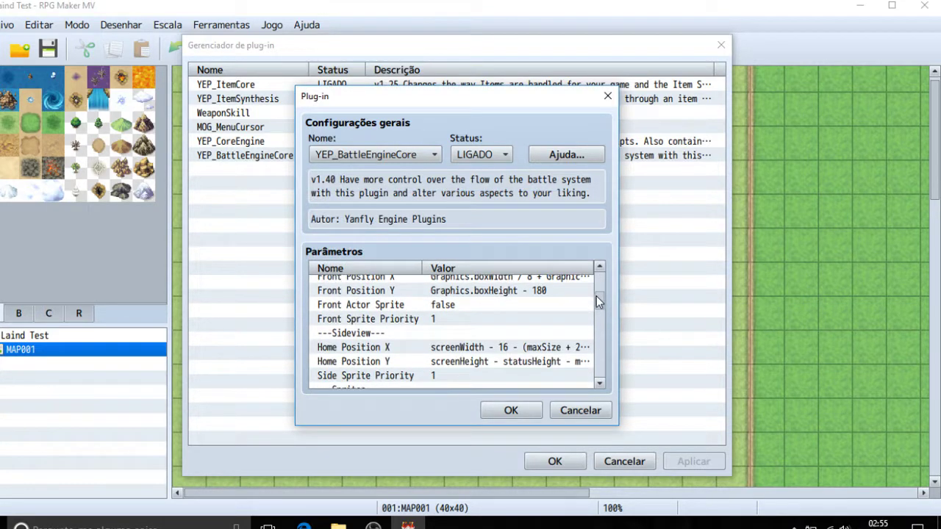
left_click(518, 291)
left_click(516, 305)
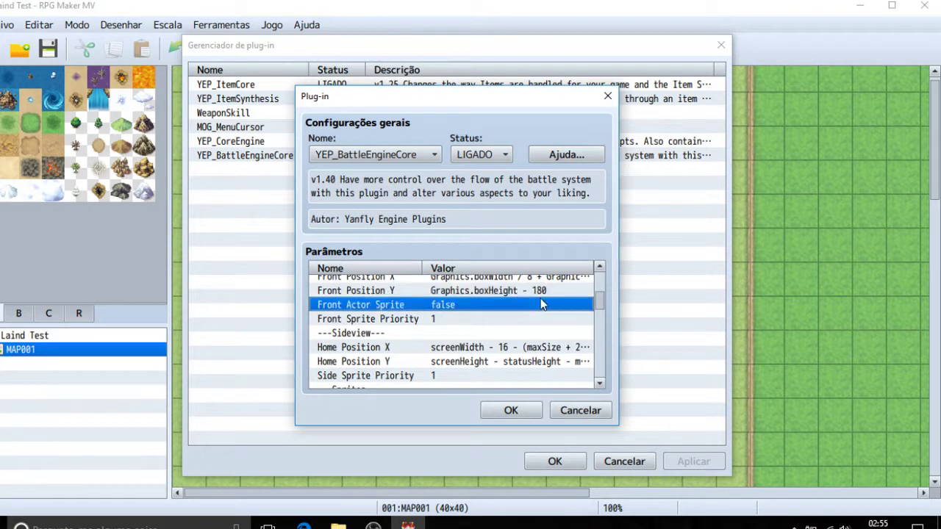
scroll(601, 310, "up", 1)
left_click(466, 293)
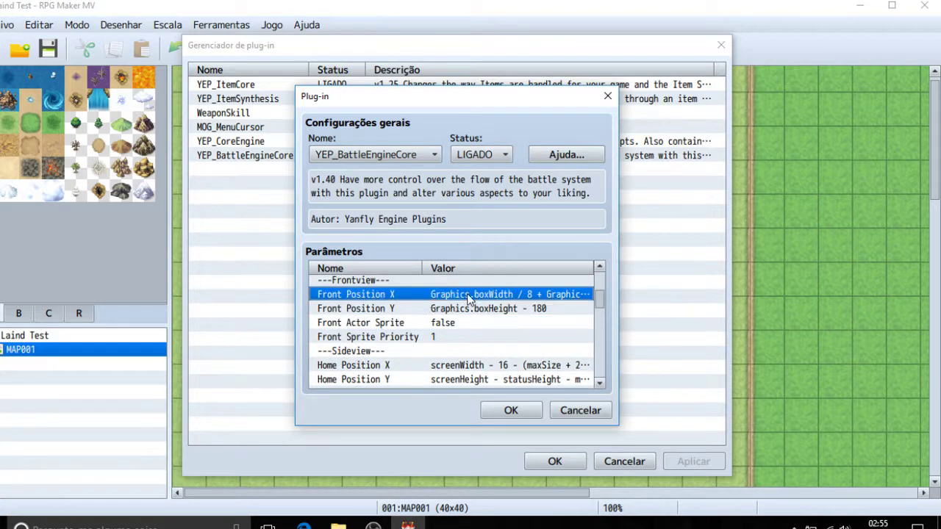
left_click(441, 309)
Examine the Sprites parameters, covering Default X Anchor, Default Y Anchor, Flinch Distance and Step Distance.
scroll(601, 308, "down", 5)
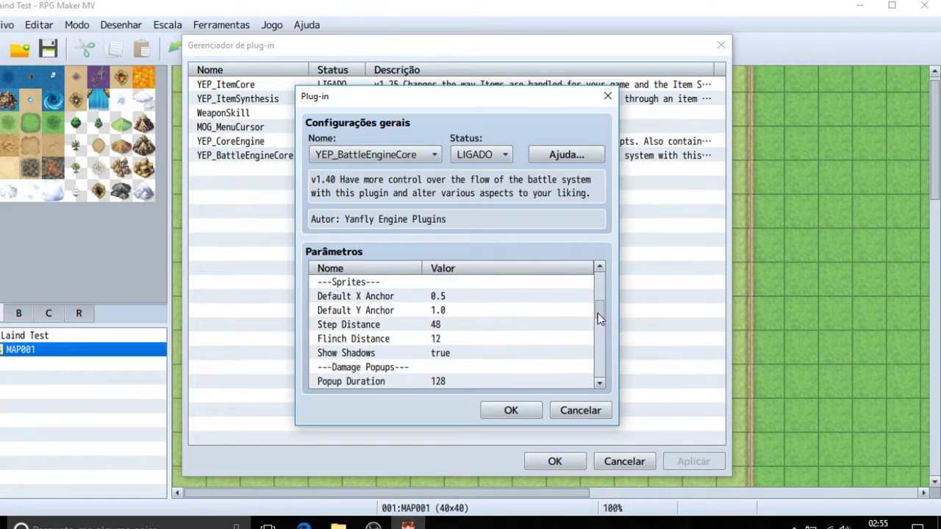
left_click(463, 297)
left_click(409, 310)
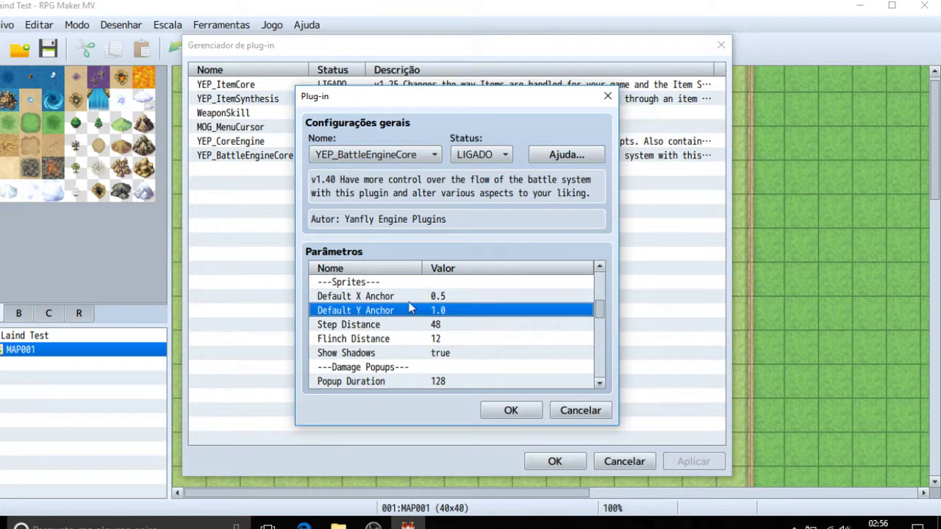
left_click(414, 297)
left_click(419, 310)
left_click(429, 299)
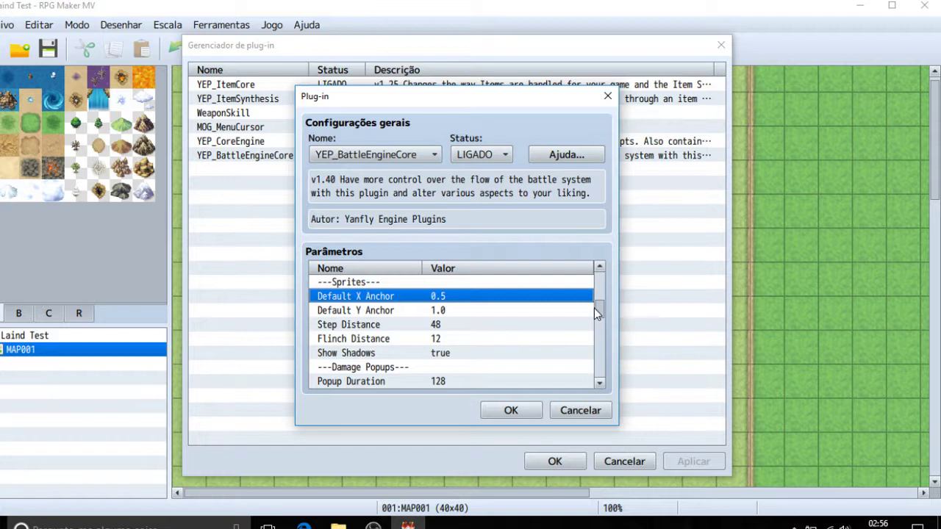
scroll(597, 313, "down", 1)
scroll(596, 314, "down", 1)
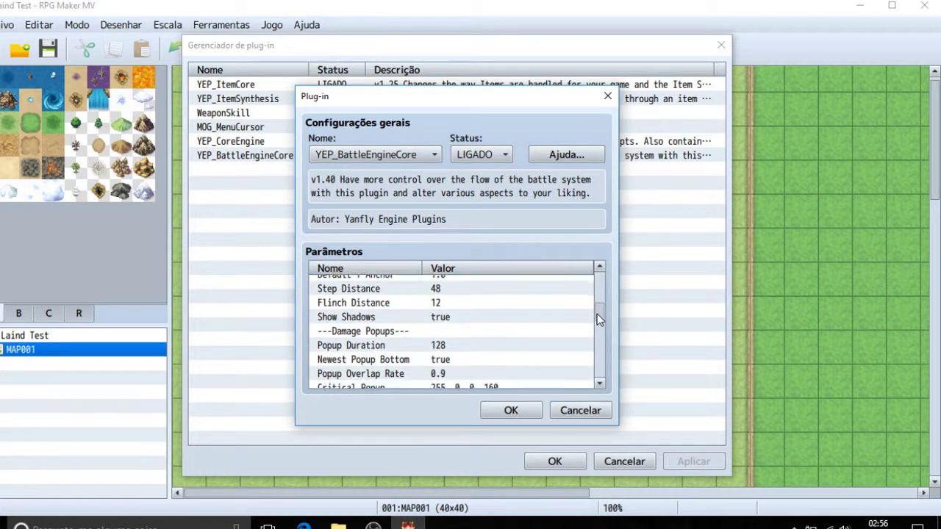
left_click(405, 300)
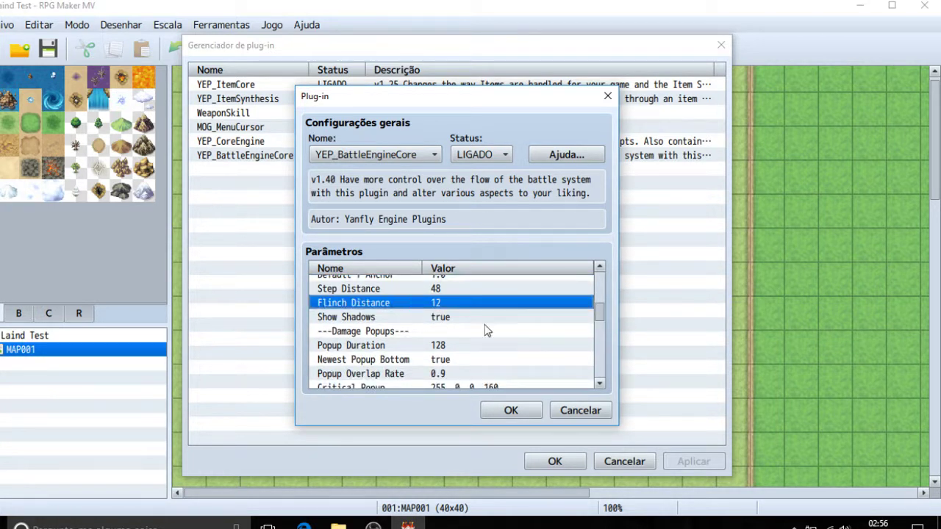
left_click(404, 292)
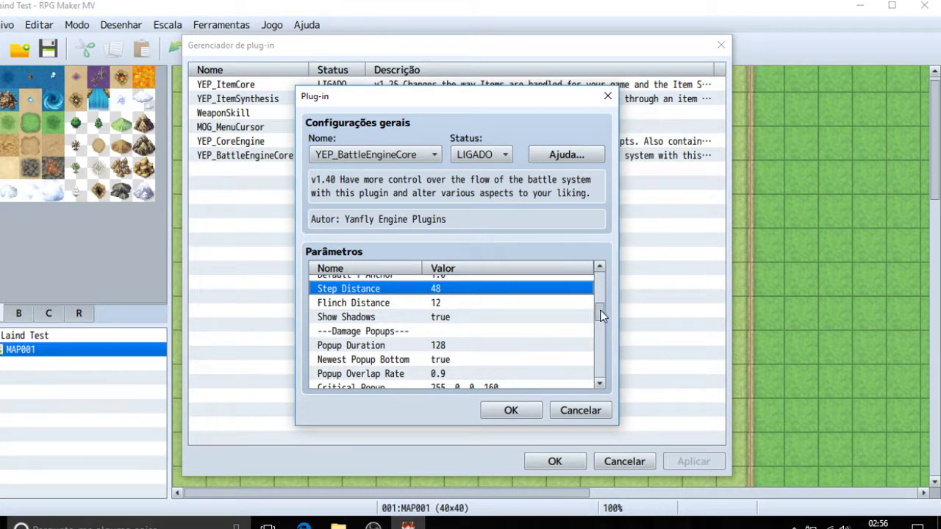
Examine Critical Duration in the Damage Popups section and the Timed States description in the Tick-Settings section.
scroll(603, 318, "down", 2)
scroll(601, 321, "down", 1)
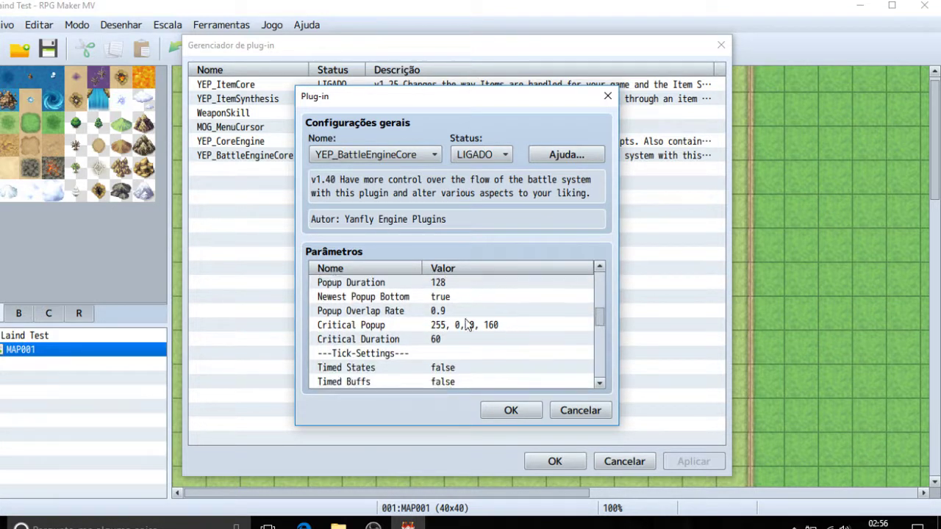
left_click(378, 355)
left_click(388, 341)
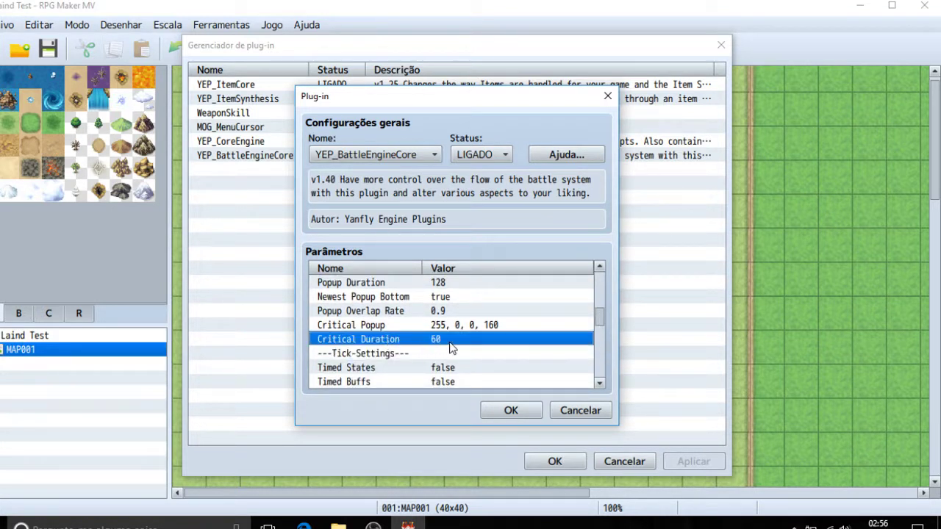
scroll(602, 324, "down", 3)
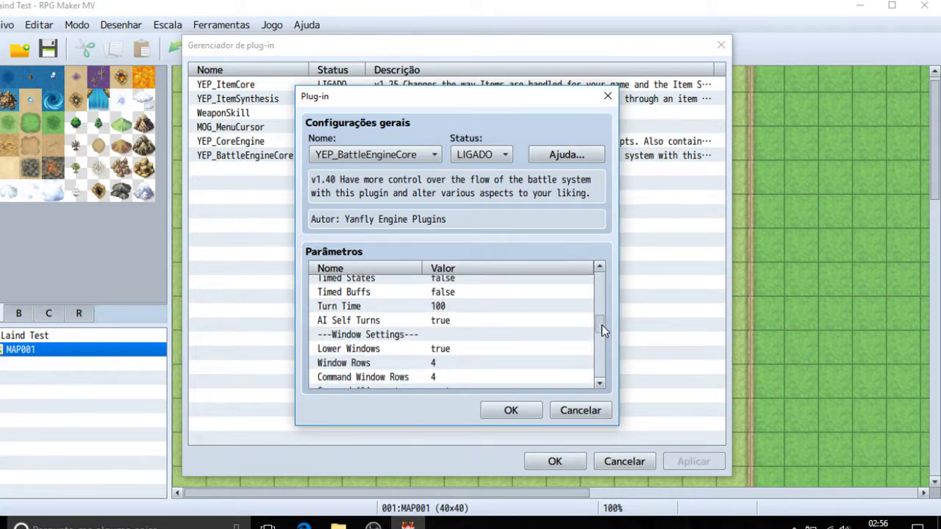
scroll(601, 327, "up", 1)
left_click(454, 306)
double_click(454, 309)
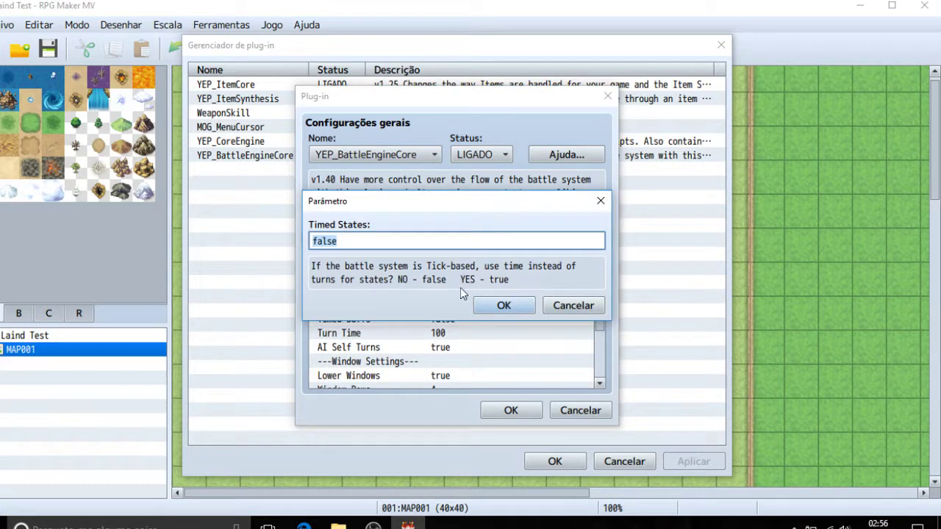
left_click(574, 305)
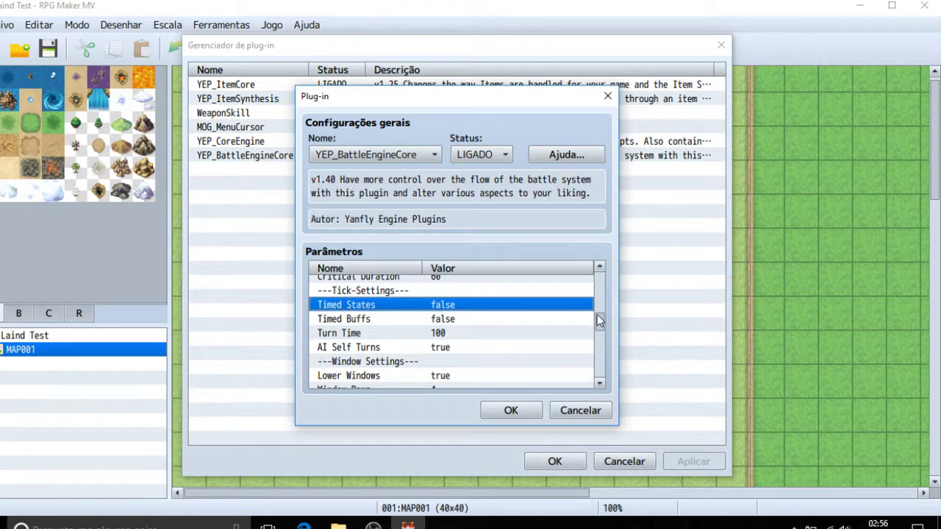
Examine the Window Settings parameters, including Lower Windows, Window Rows, Command Window Rows, Start Actor Command and Command Alignment.
scroll(597, 321, "down", 2)
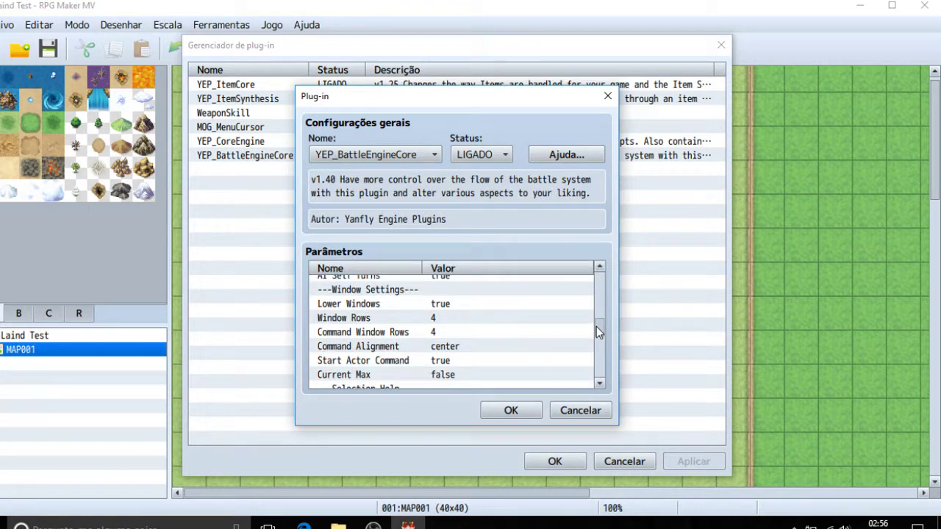
left_click(399, 333)
left_click(388, 301)
left_click(390, 320)
left_click(390, 335)
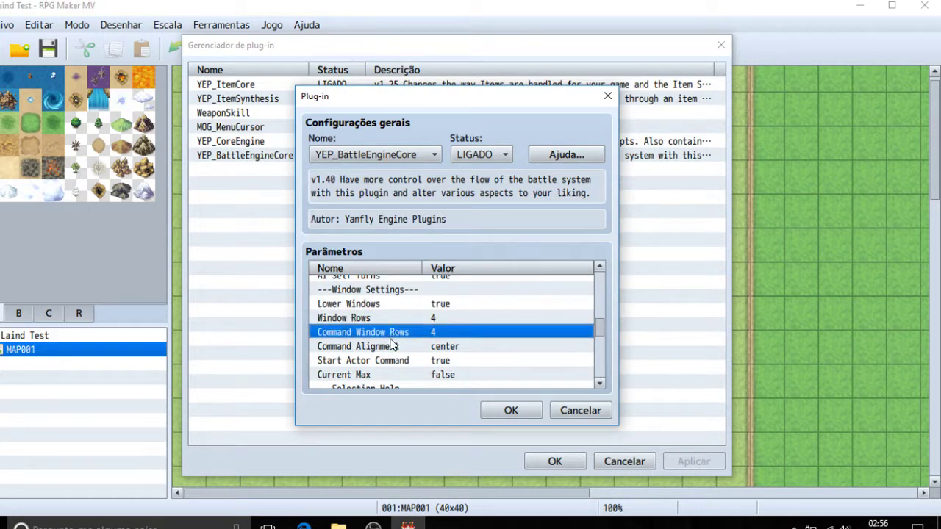
left_click(382, 317)
left_click(400, 359)
left_click(408, 346)
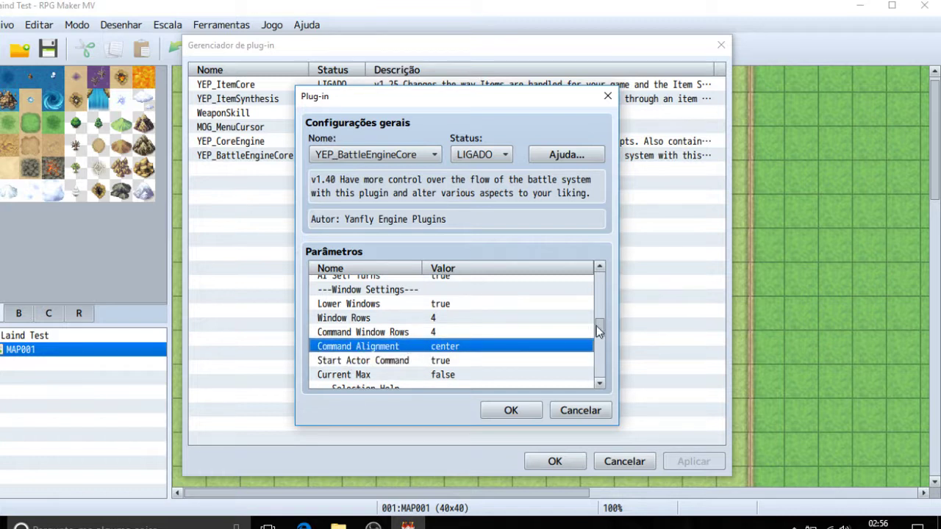
Examine the Selection Help parameters Enemies Help Text and Enemy Help Text, closing each without changes.
left_click_drag(596, 325, 600, 346)
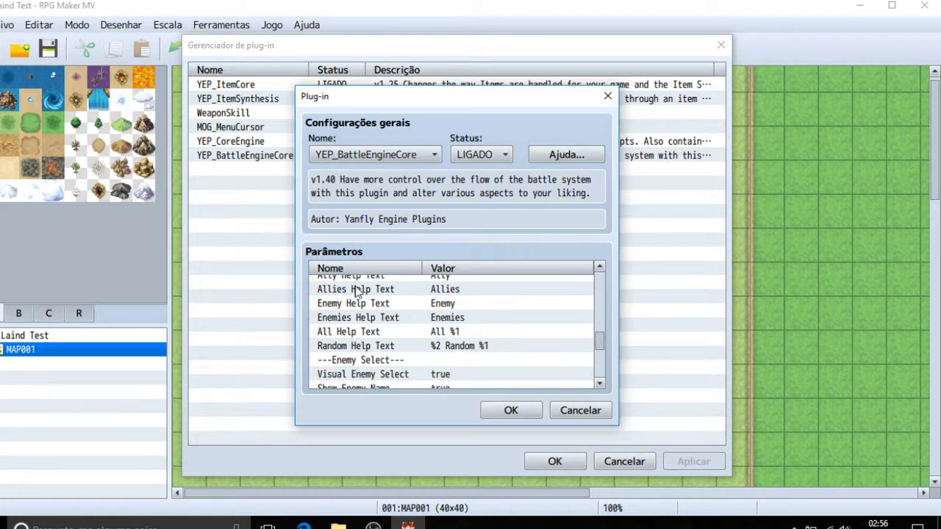
left_click(424, 309)
double_click(435, 324)
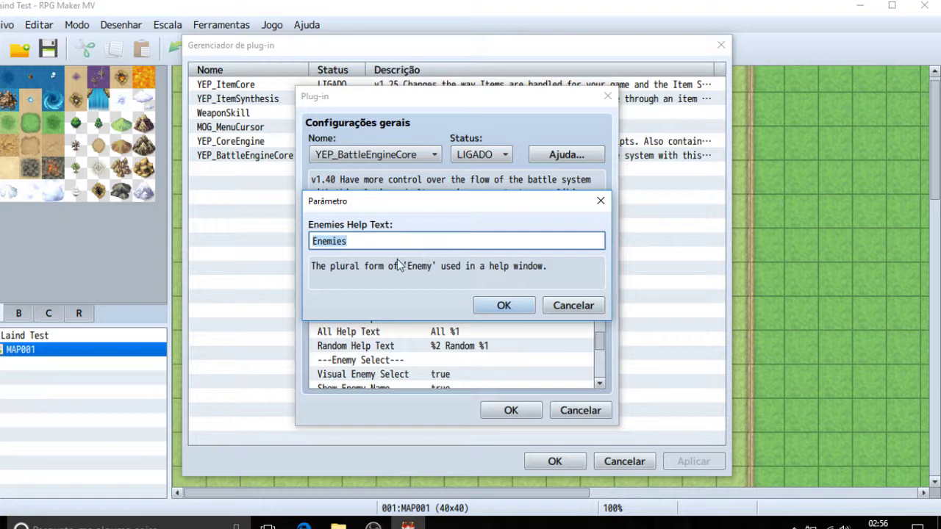
left_click(563, 307)
left_click(450, 299)
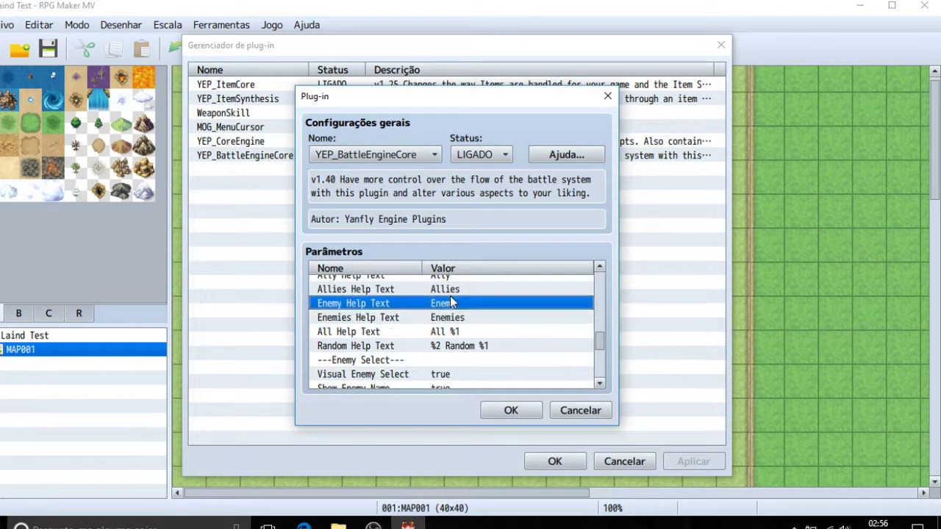
double_click(450, 299)
left_click(574, 304)
Look through the Enemy Select and Actor Select parameters down to Show Fail Text in the Battle Log section.
scroll(602, 351, "down", 3)
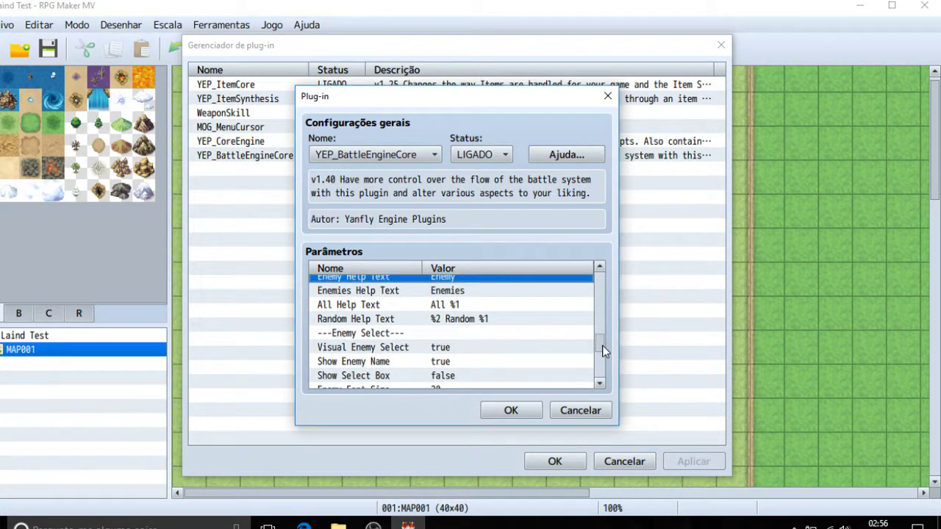
scroll(602, 351, "down", 4)
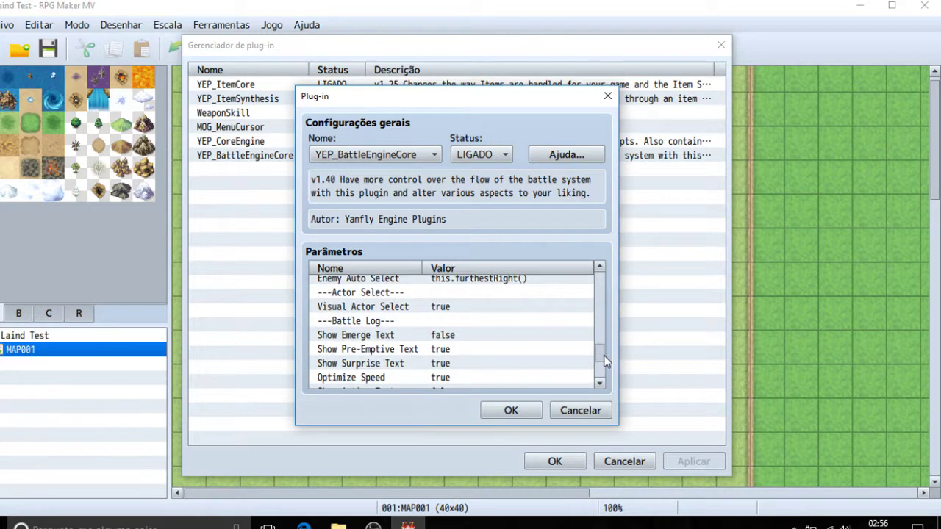
scroll(604, 363, "down", 3)
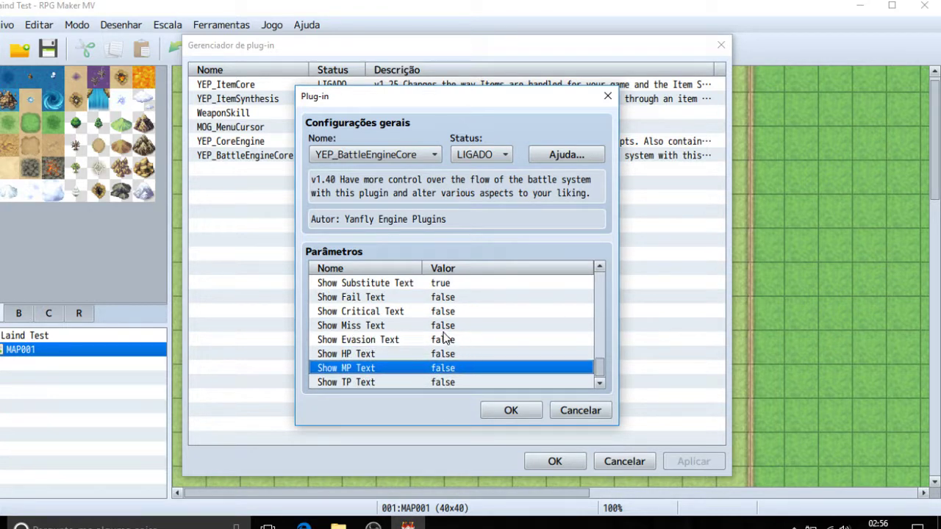
left_click(439, 298)
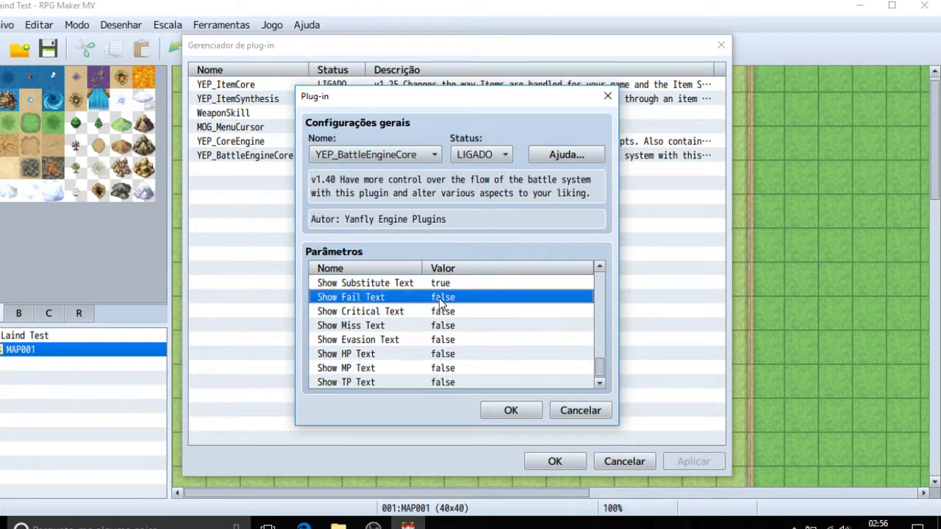
Examine the Battle Log parameters Show Buff Text, Show Counter Text, Show Reflect Text and Show Substitute Text.
left_click(599, 268)
left_click(600, 268)
left_click(600, 268)
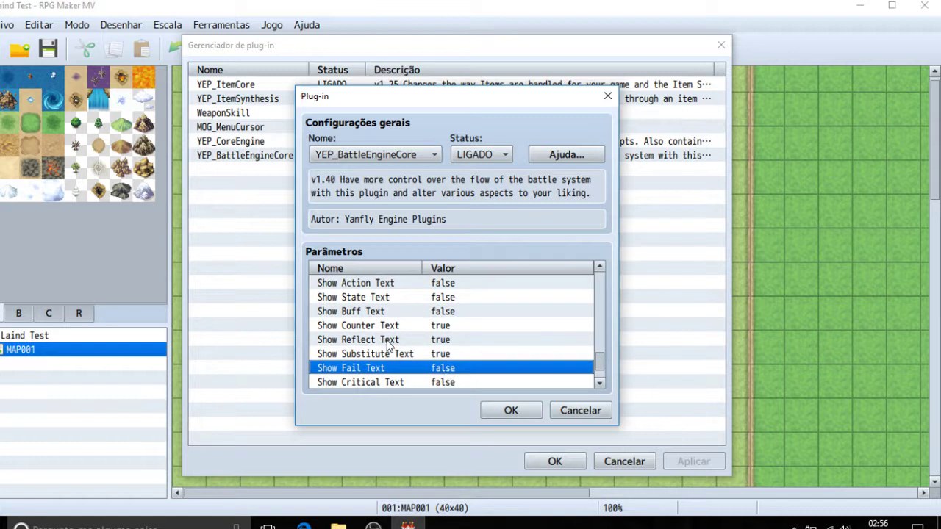
left_click(390, 313)
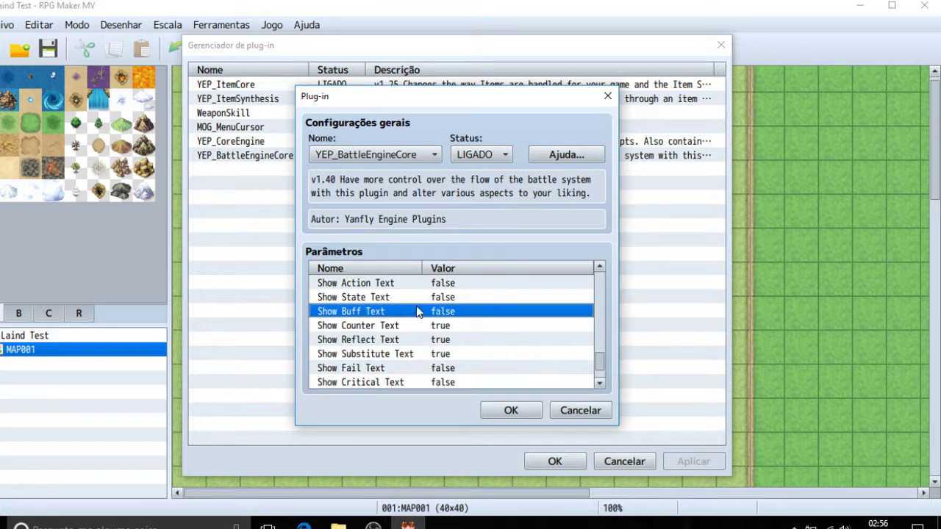
left_click(420, 338)
left_click(412, 327)
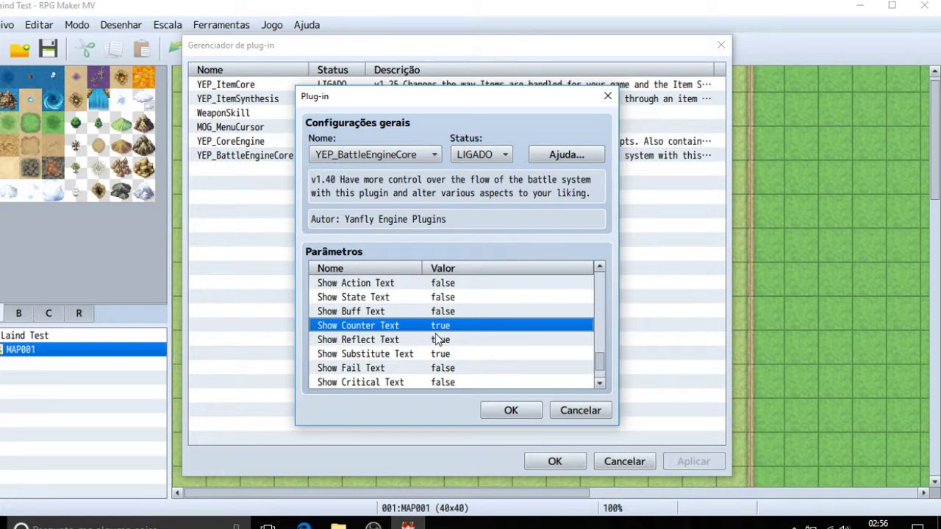
left_click(426, 339)
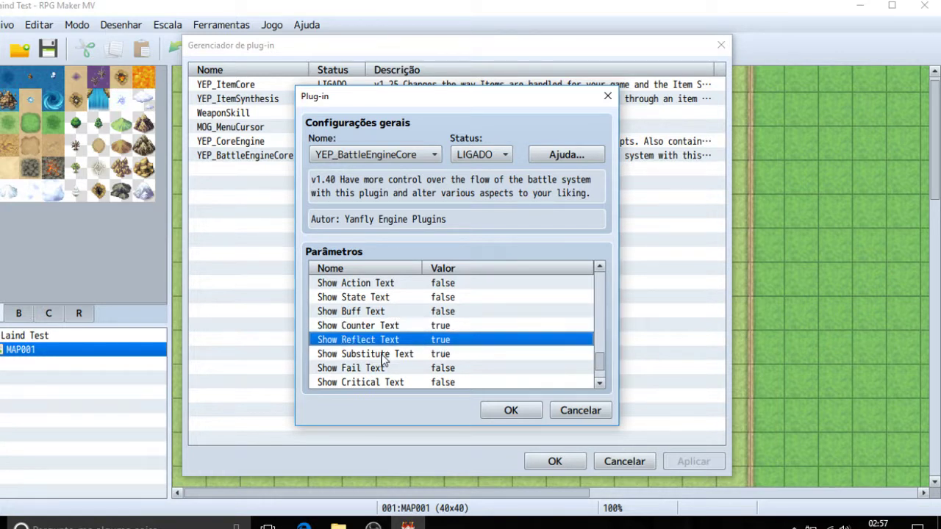
left_click(410, 356)
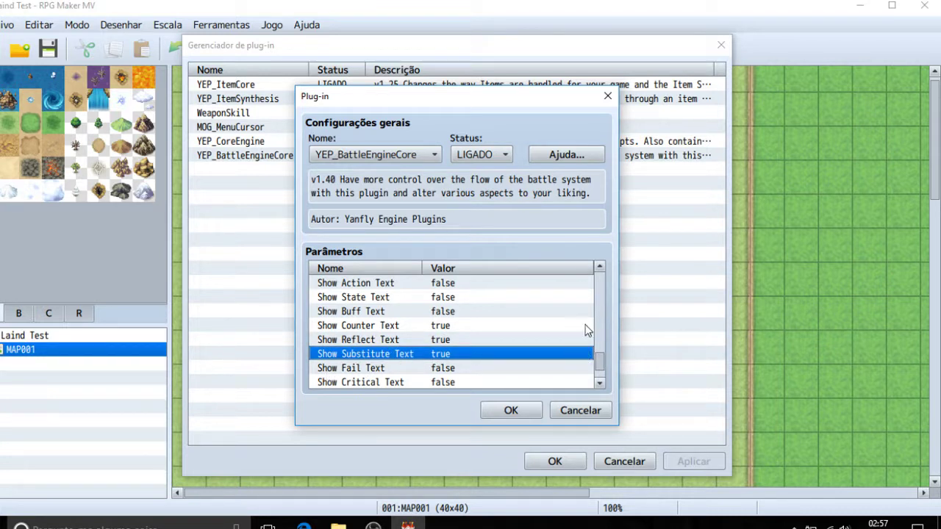
Examine the Show Pre-Emptive Text parameter near the start of the Battle Log section.
left_click(600, 268)
left_click(599, 267)
left_click(599, 268)
left_click(600, 267)
left_click(600, 267)
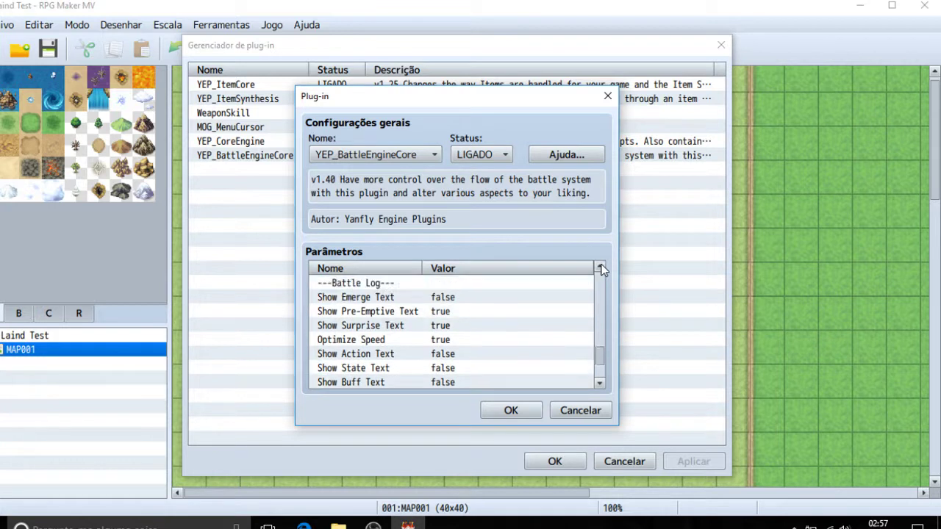
left_click(600, 268)
left_click(369, 328)
left_click_drag(370, 330, 389, 327)
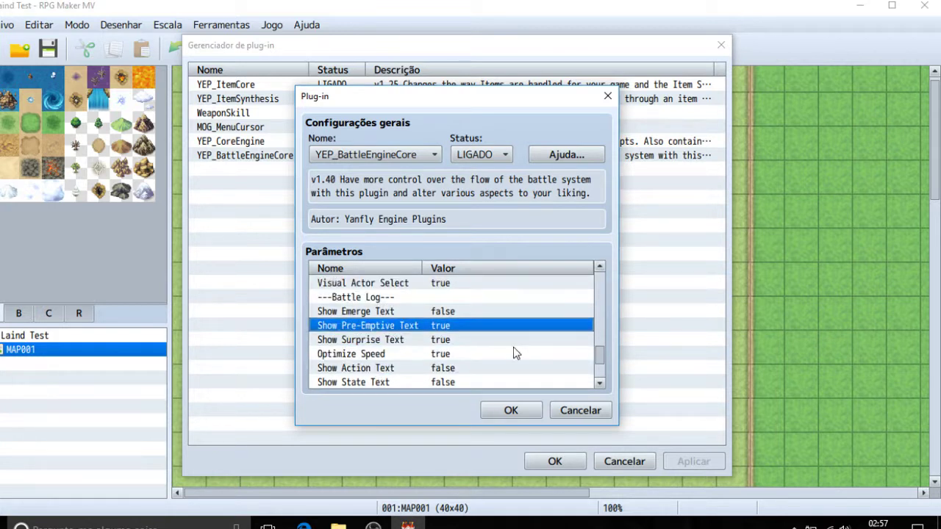
Examine the final Battle Log parameters, including Show Miss Text, Show MP Text and Show Critical Text.
left_click_drag(601, 355, 602, 372)
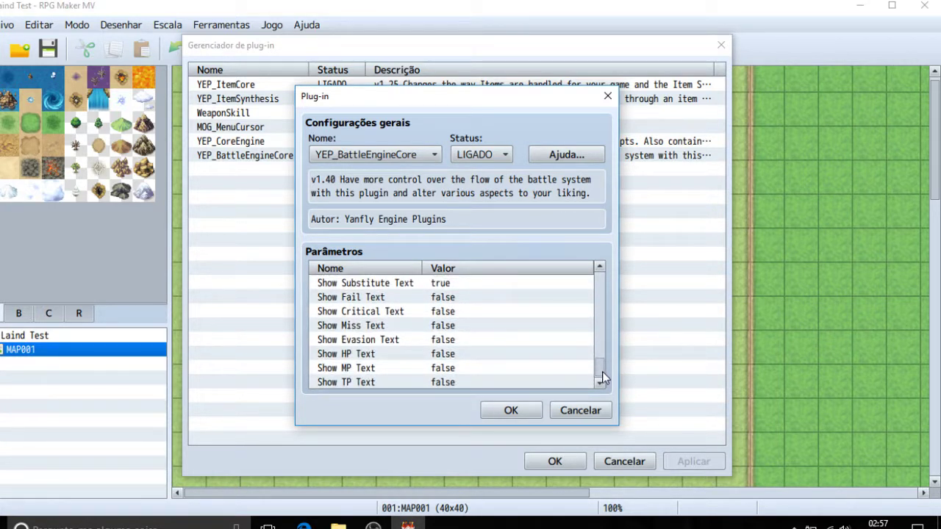
left_click(400, 329)
left_click_drag(399, 325, 446, 363)
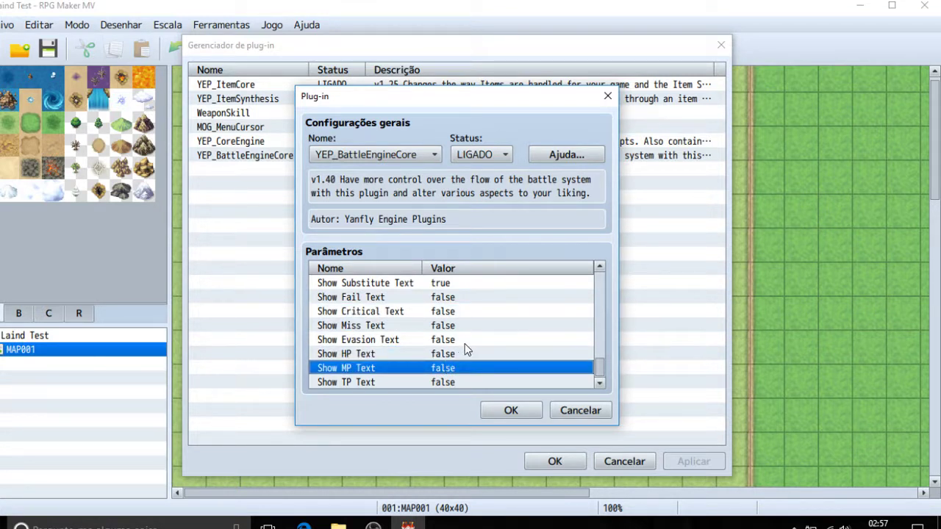
left_click(430, 325)
left_click(434, 311)
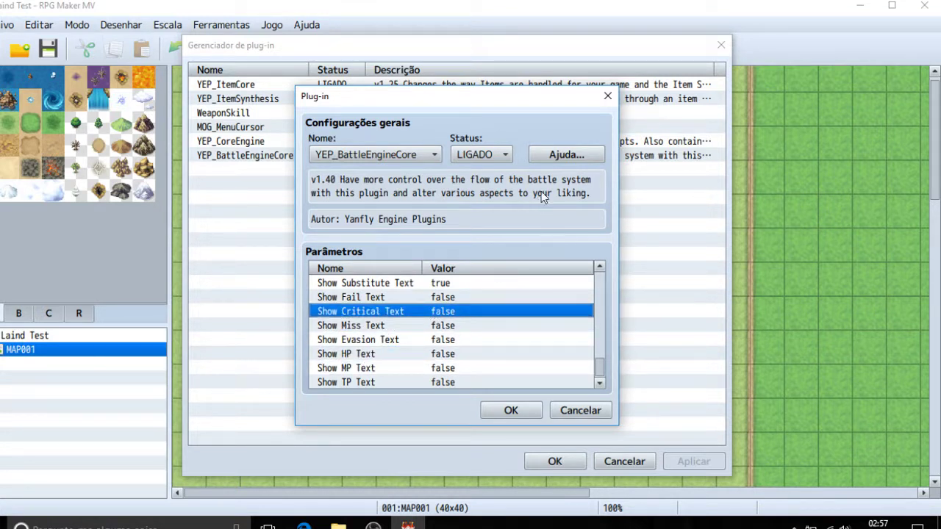
Open the YEP_BattleEngineCore help and read the Battle Messages tags <CENTER>, <Display Text: x> and <Display Icon: x>.
left_click(560, 155)
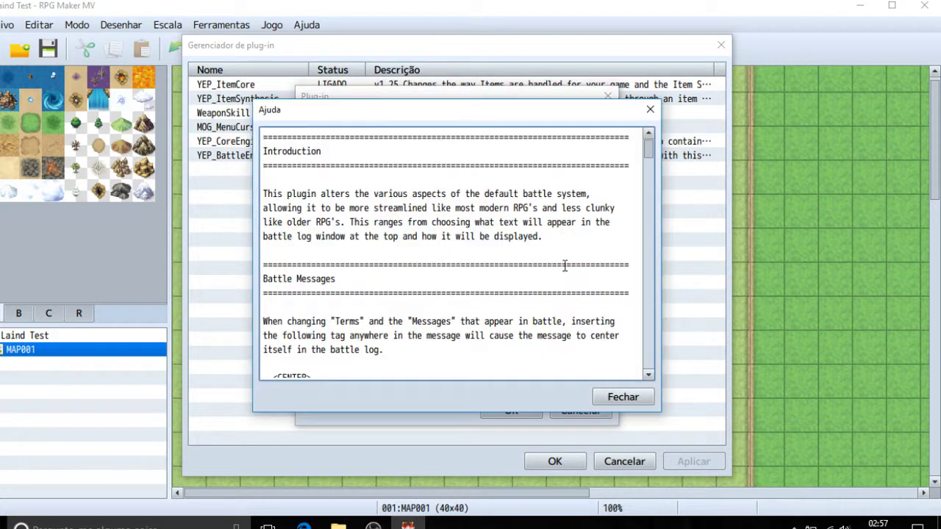
mouse_move(650, 152)
left_mouse_down()
mouse_move(646, 163)
mouse_move(650, 155)
left_mouse_up()
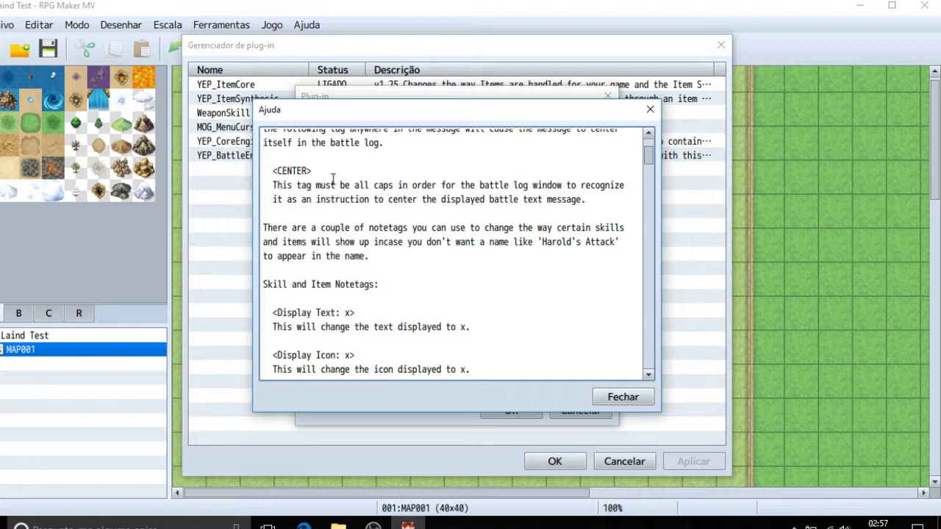
left_click_drag(331, 171, 273, 171)
left_click_drag(370, 326, 269, 312)
left_click(507, 247)
scroll(647, 156, "down", 3)
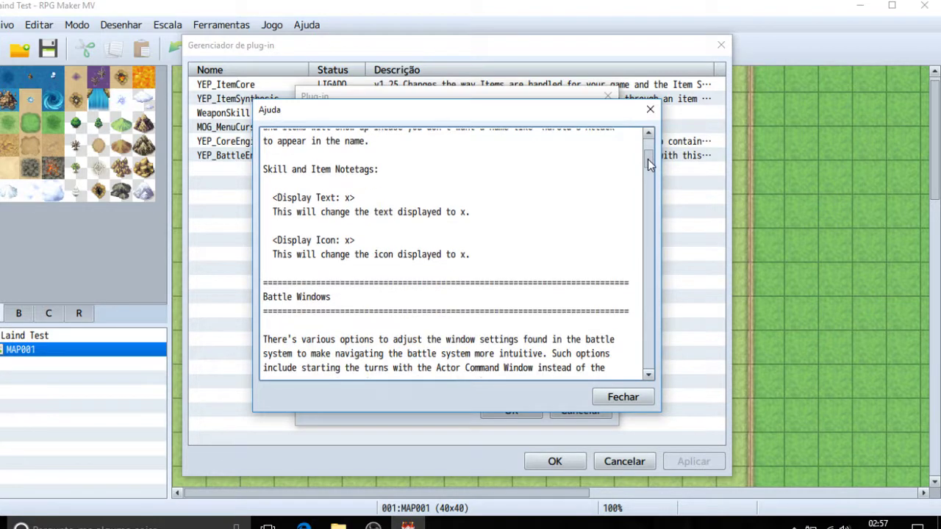
left_click_drag(306, 240, 395, 234)
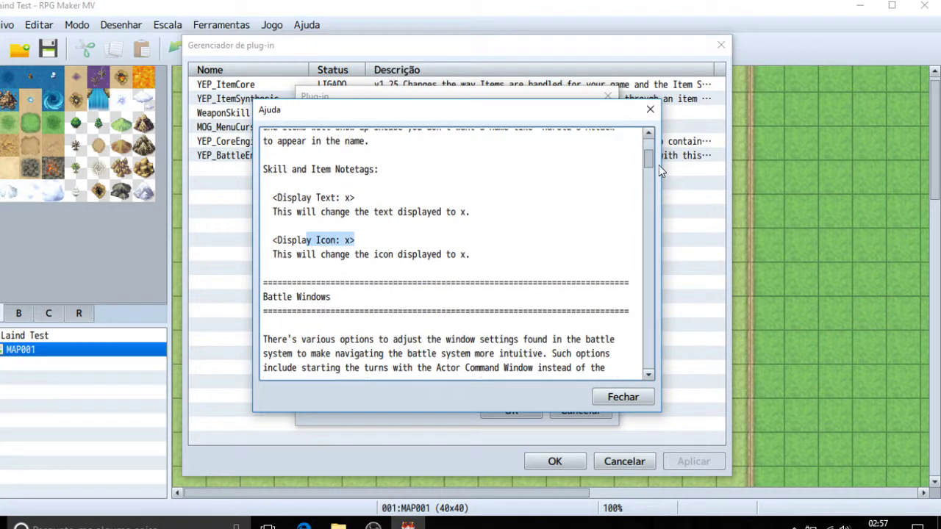
Read the help entries for the <speed: +x> skill and item notetag and the <Cast Animation: x> skill notetag.
left_click_drag(650, 157, 652, 170)
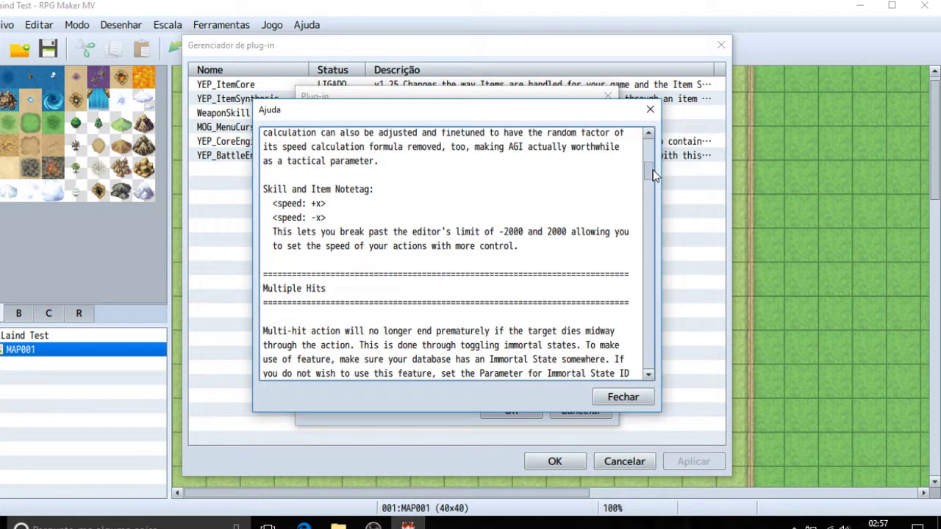
left_click_drag(343, 199, 267, 204)
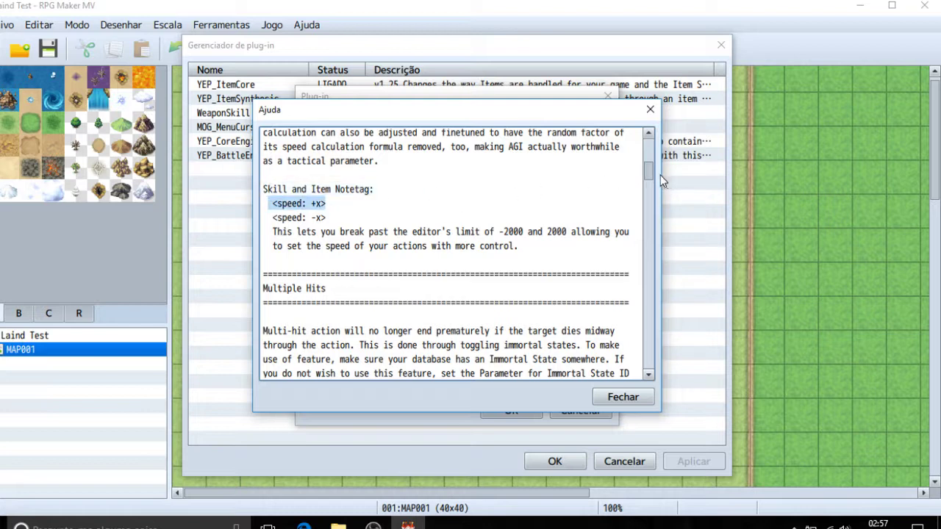
left_click_drag(649, 165, 644, 185)
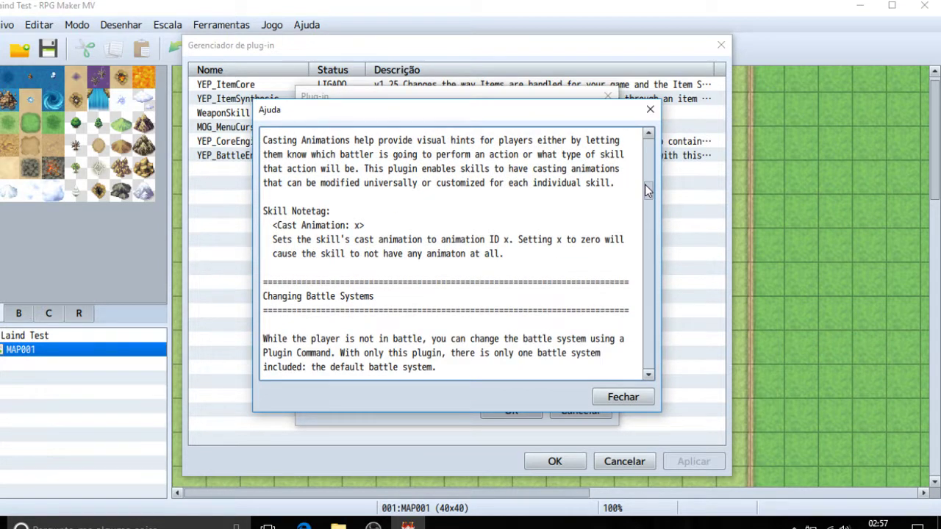
scroll(317, 289, "up", 1)
left_click_drag(382, 269, 282, 274)
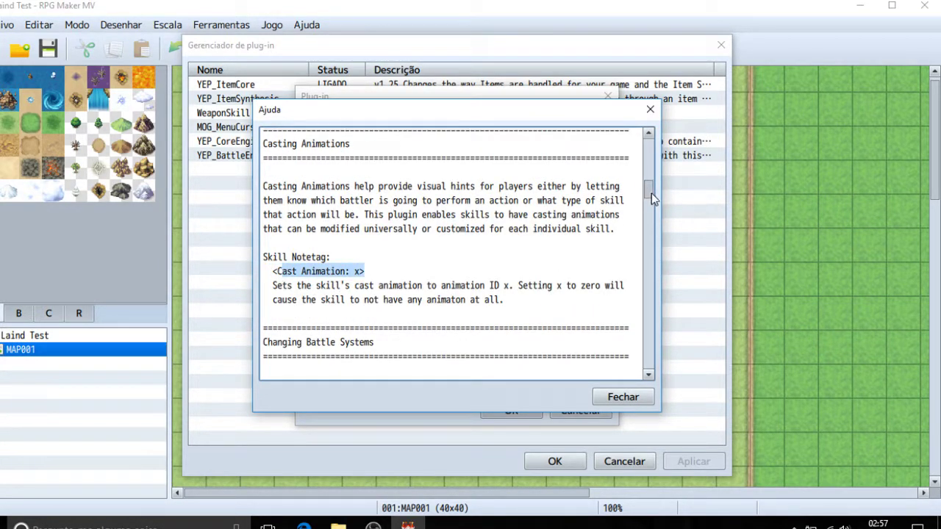
Read the help on Changing Battle Systems and the <Reflect Animation ID: x> notetag under Sideview Actions.
scroll(651, 197, "down", 3)
mouse_move(651, 197)
left_mouse_down()
mouse_move(648, 204)
mouse_move(651, 193)
left_mouse_up()
scroll(648, 200, "down", 4)
scroll(648, 196, "down", 5)
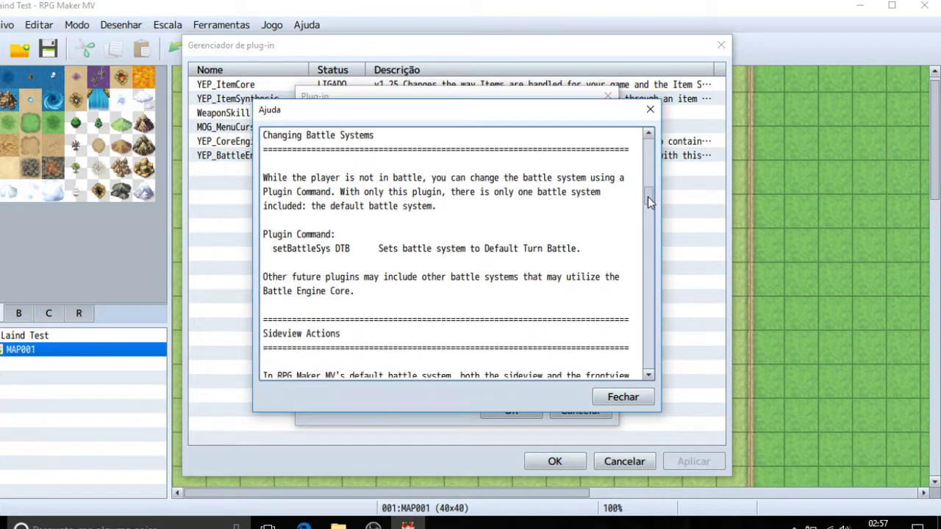
scroll(647, 206, "down", 2)
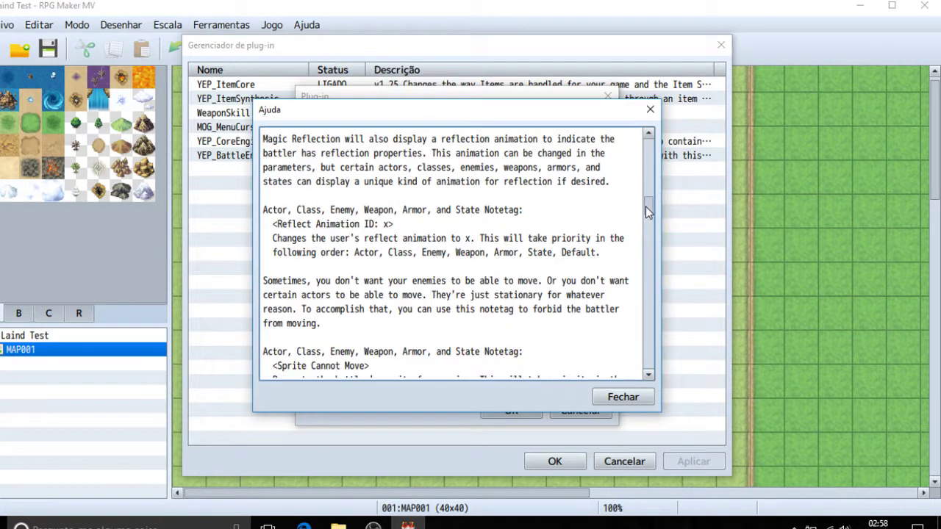
left_click_drag(393, 225, 272, 228)
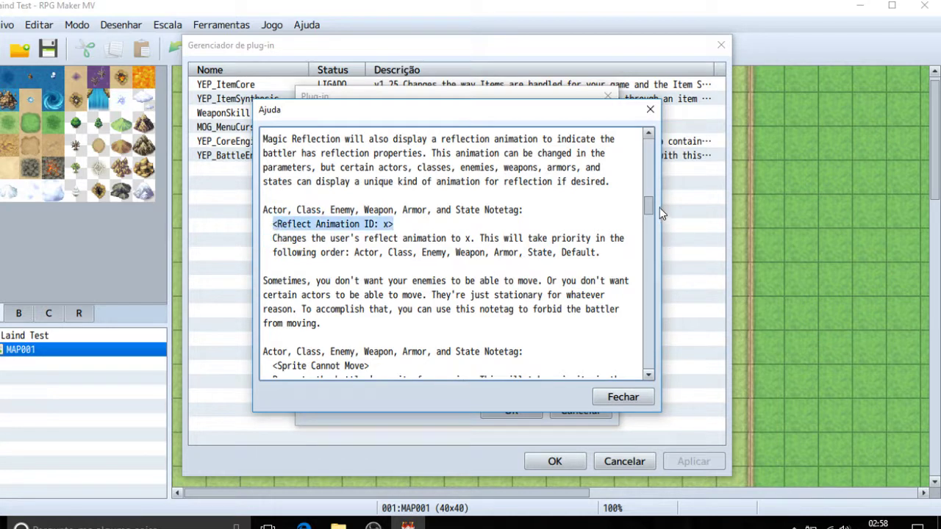
Read the help on the <Sprite Cannot Move> notetag and its use in state notes.
left_click_drag(643, 206, 649, 212)
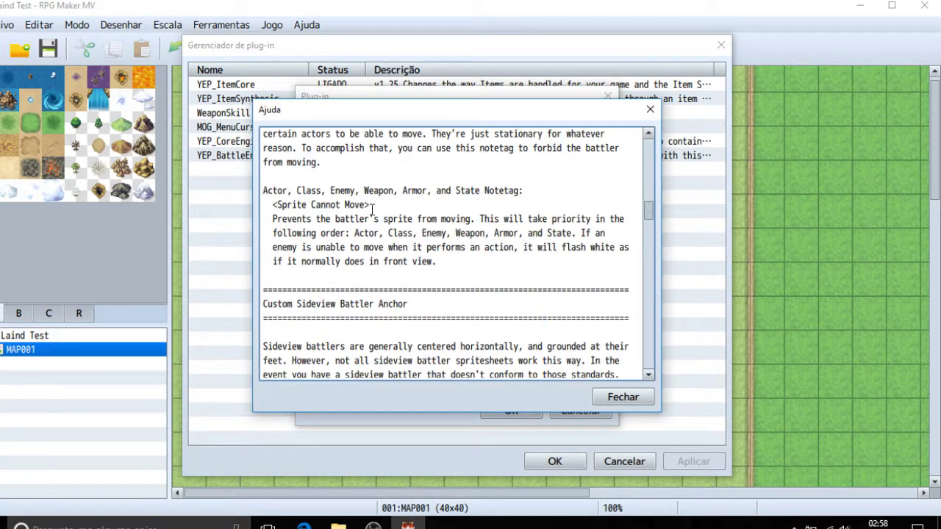
left_click_drag(386, 203, 273, 209)
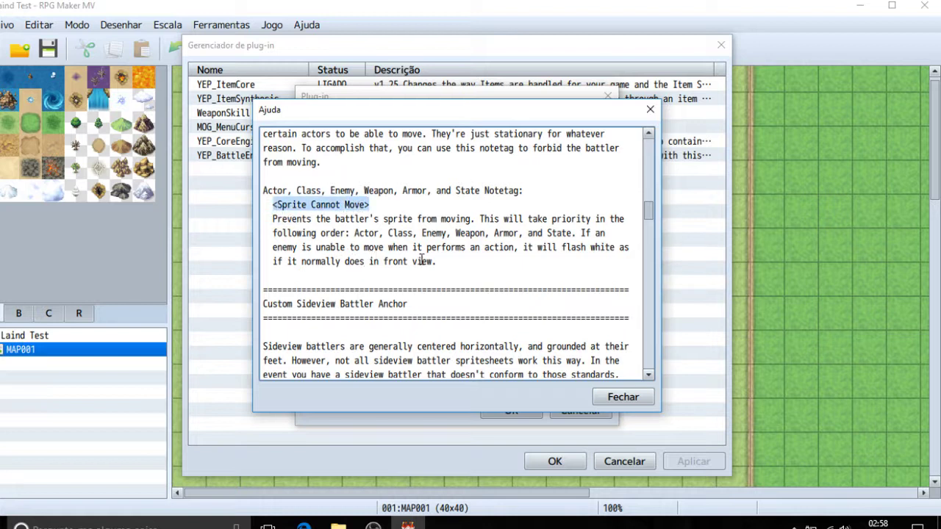
left_click(470, 191)
double_click(468, 191)
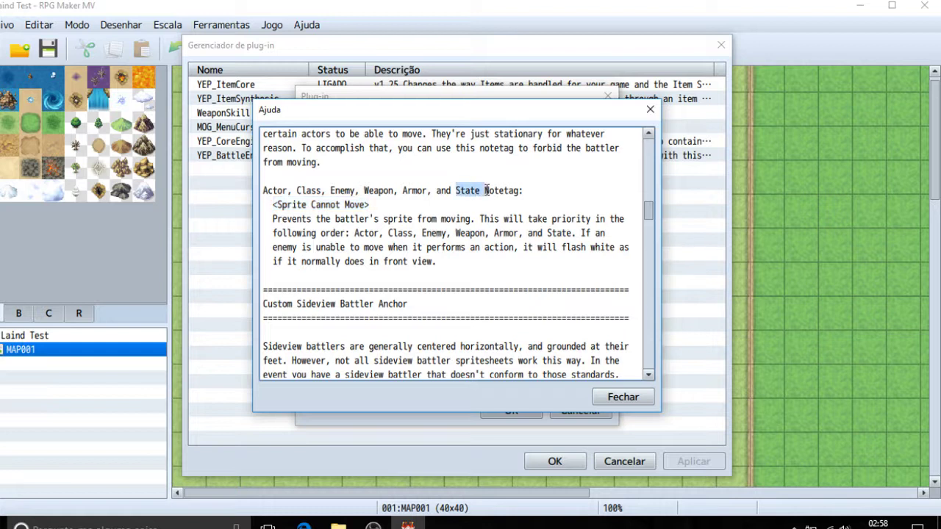
left_click(376, 206)
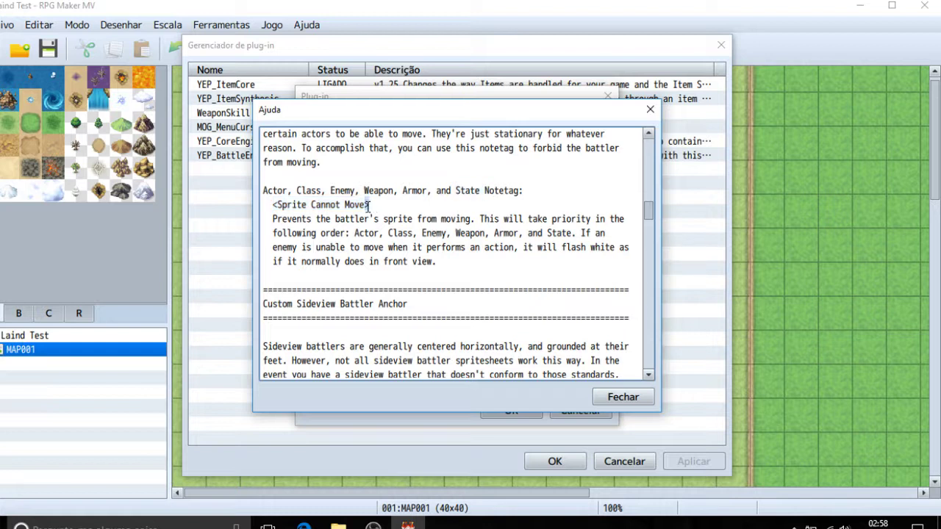
left_click_drag(374, 205, 303, 208)
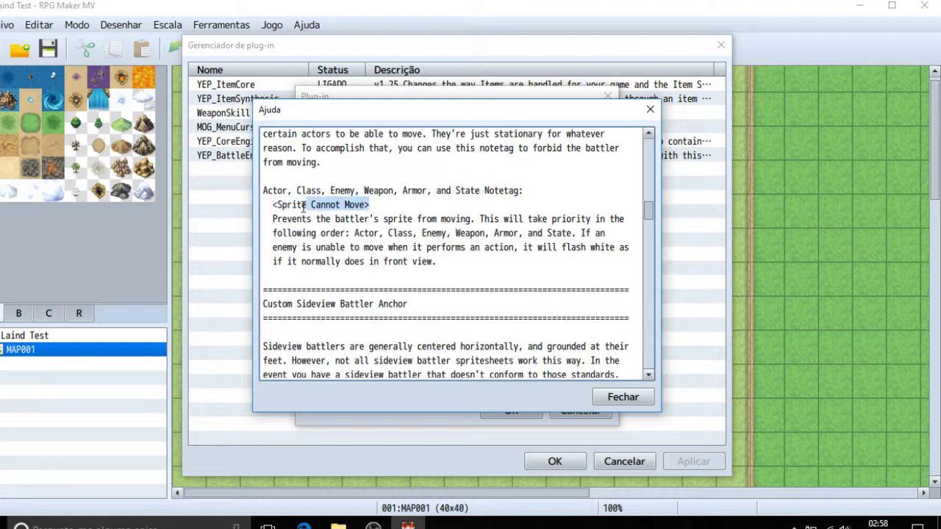
left_click(425, 234)
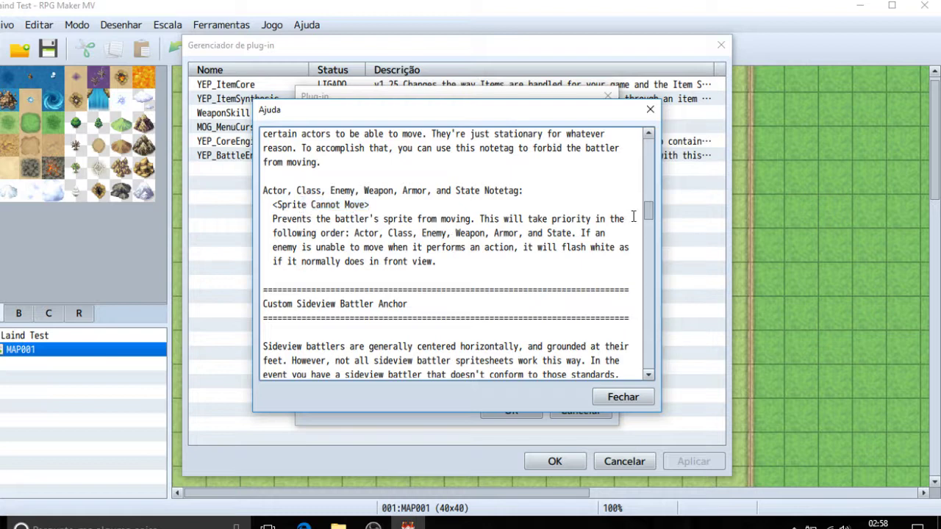
Read the help on Custom Sideview Battler Anchor and its <Anchor X: y.z> and <Anchor Y: y.z> notetags.
left_click_drag(651, 216, 650, 221)
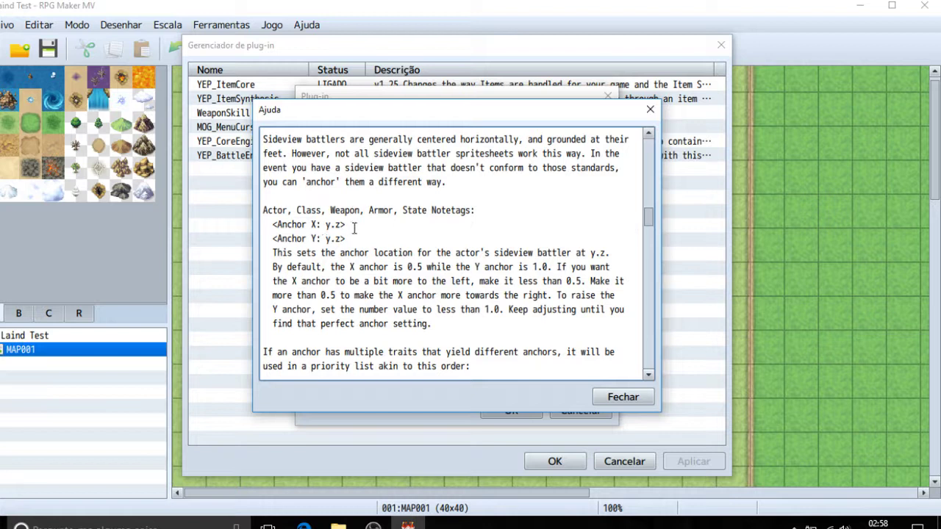
left_click_drag(353, 227, 277, 229)
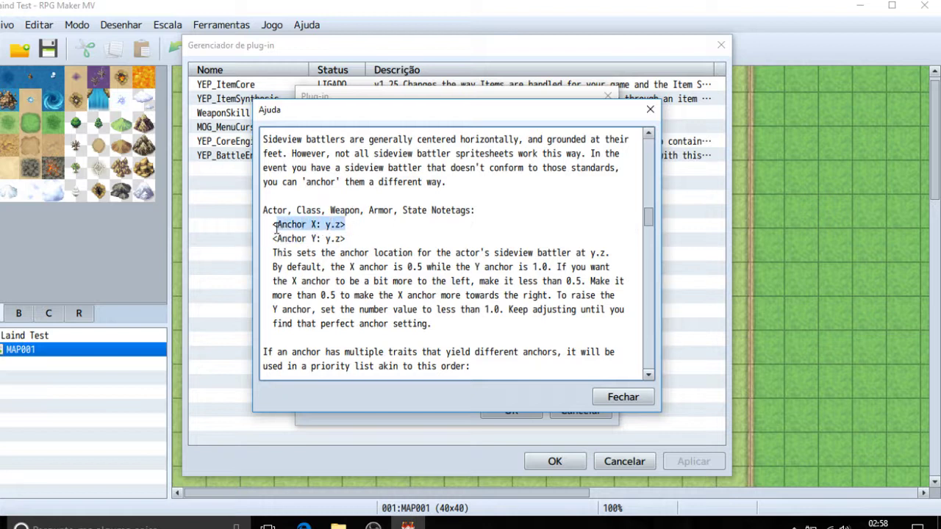
left_click_drag(352, 239, 307, 238)
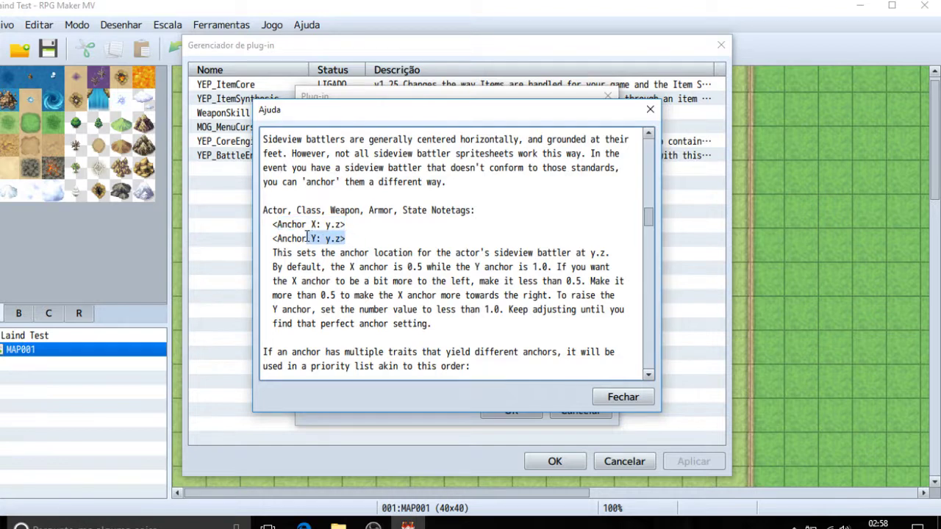
Read the help on the automatic state conditions, covering the <Action Start: x> and <Action Start: x to y> state notetags.
left_click_drag(650, 216, 647, 229)
left_click_drag(398, 178, 274, 188)
left_click_drag(647, 228, 647, 235)
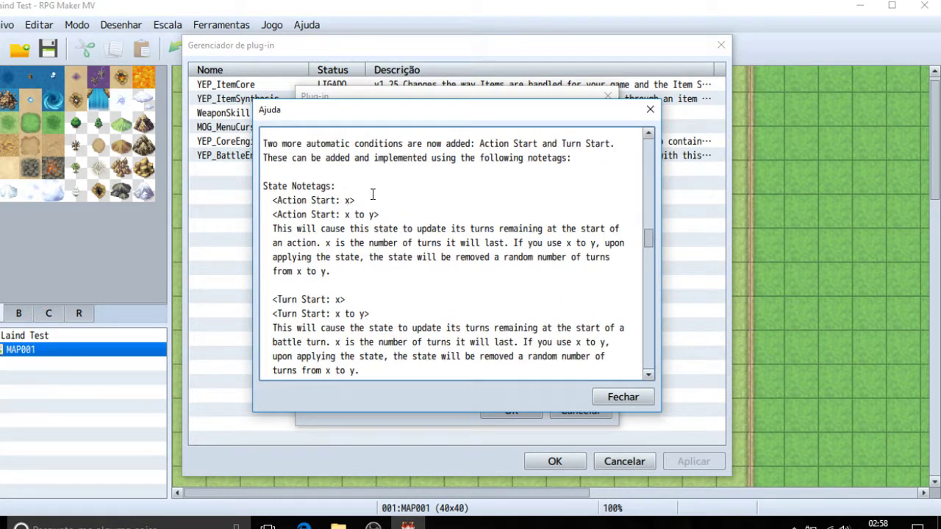
left_click_drag(370, 202, 278, 201)
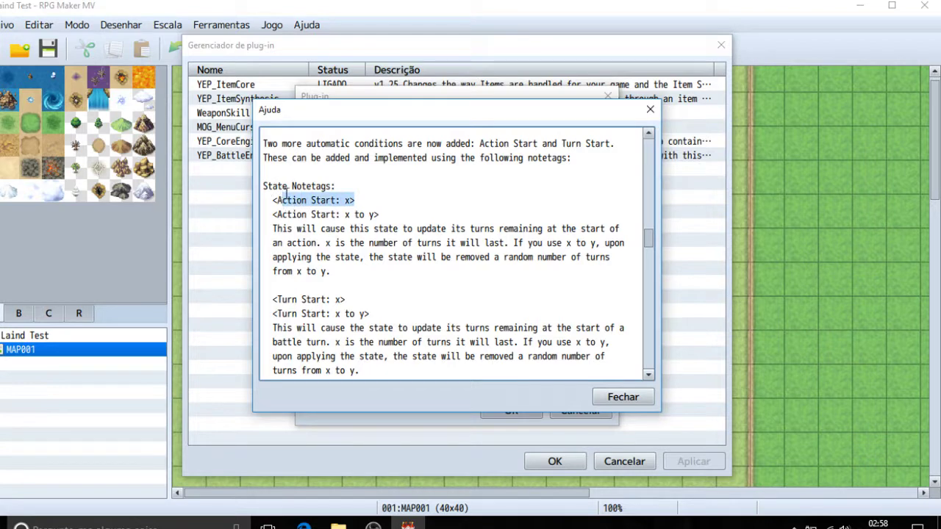
left_click(381, 213)
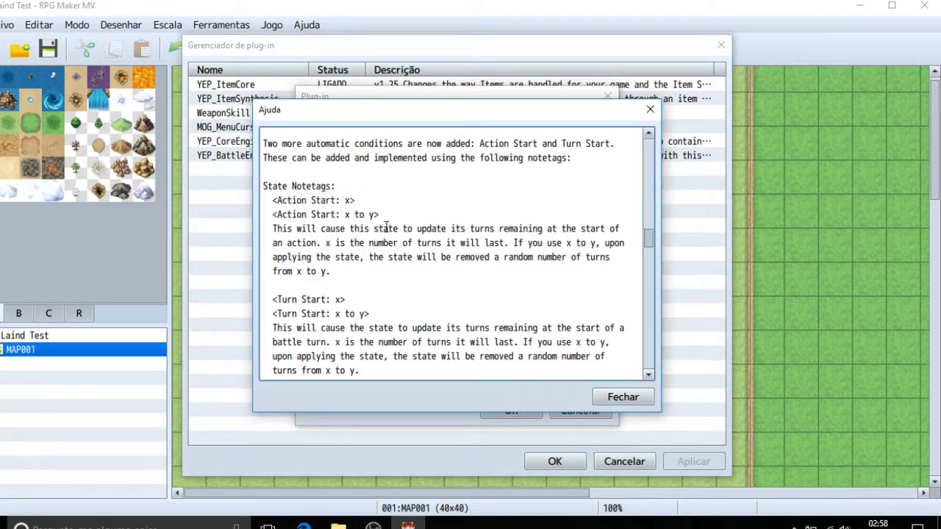
Skim the rest of the help, close it, and confirm the YEP_BattleEngineCore settings and the plugin list.
left_click_drag(651, 243, 639, 391)
left_click(623, 398)
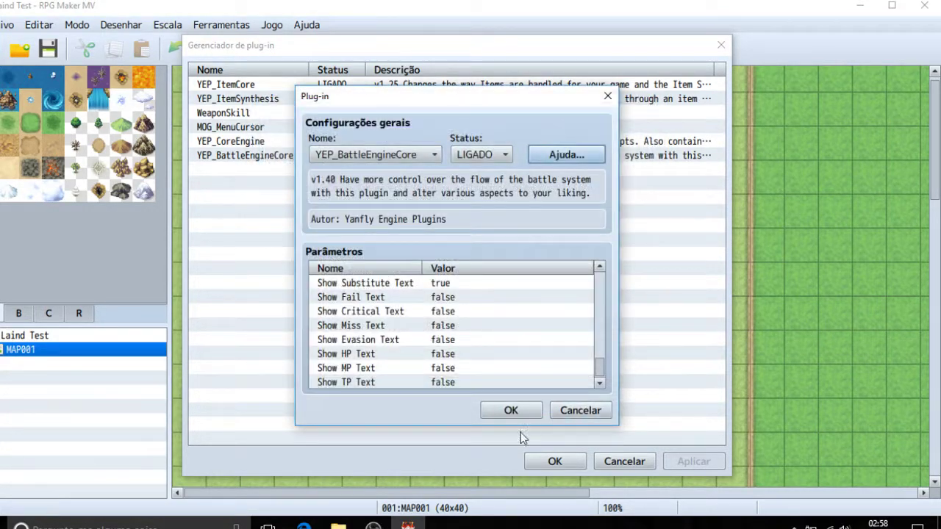
left_click(511, 410)
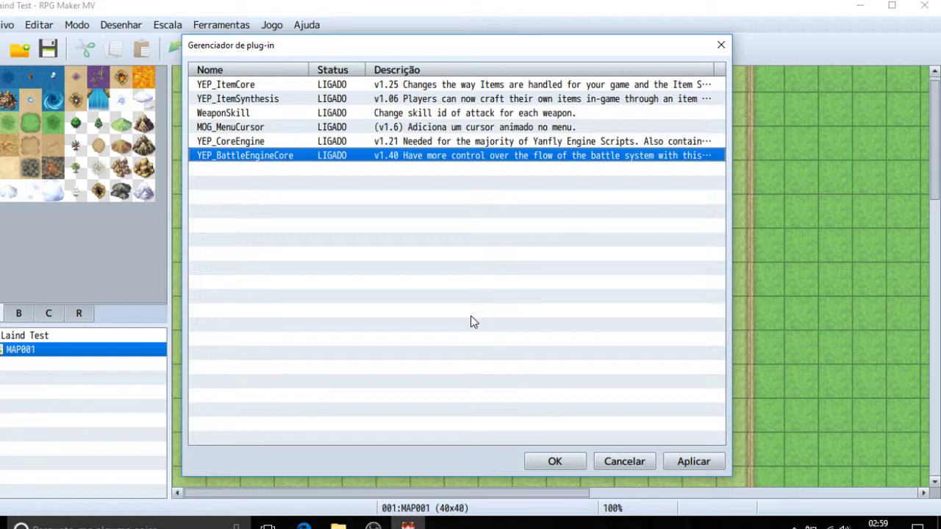
left_click(547, 463)
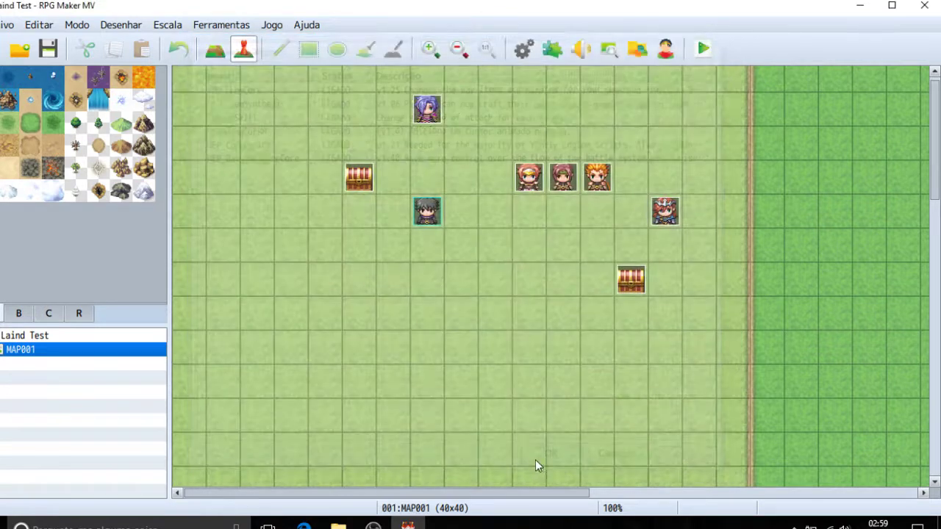